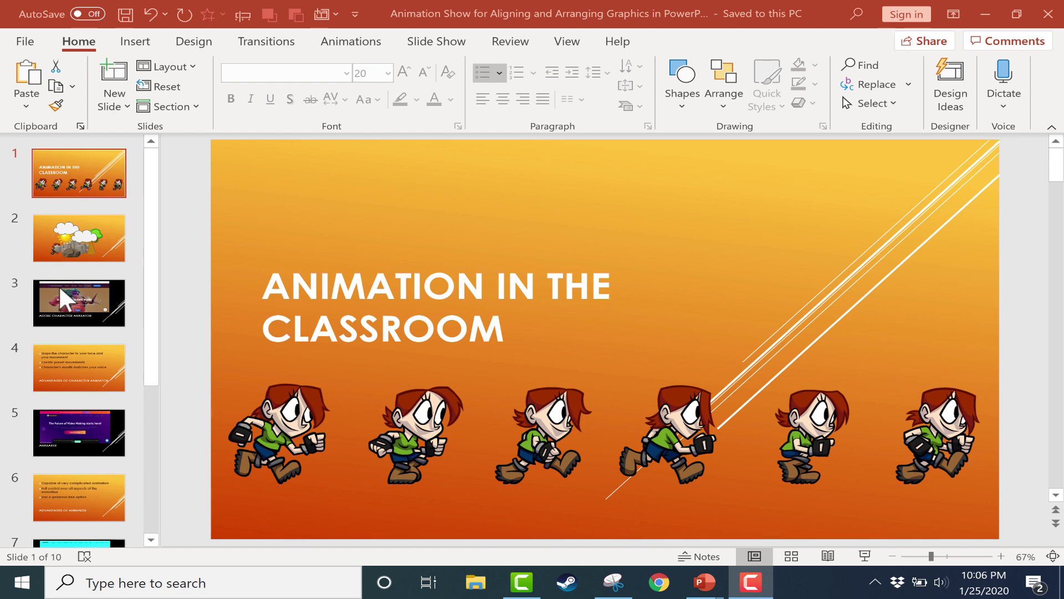
Look over slides 3 and 4, then open slide 2 with the cloud scene
{"action": "left_click", "coordinate": [78, 287]}
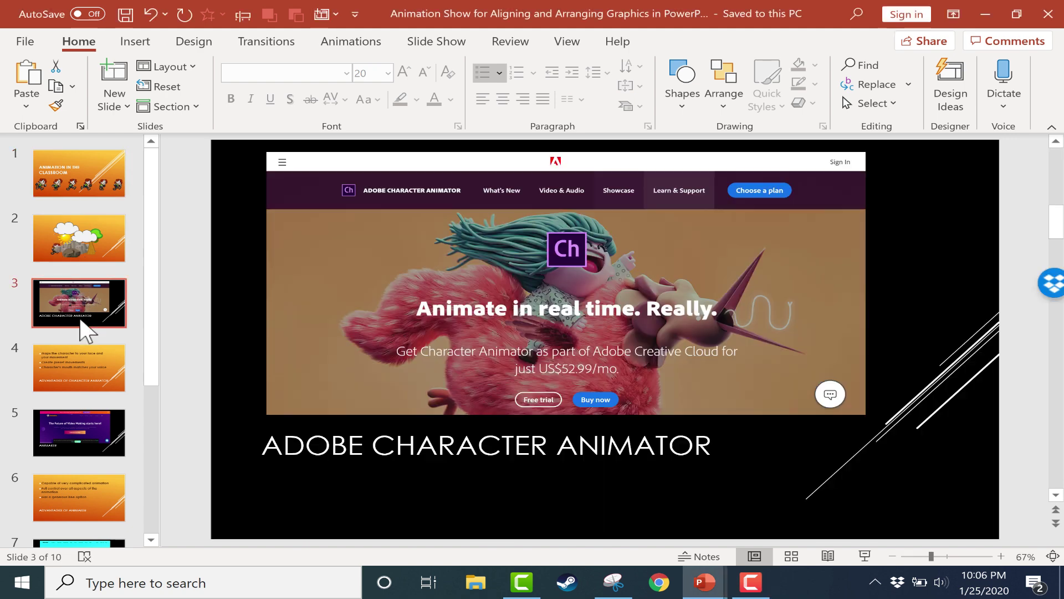
{"action": "left_click", "coordinate": [73, 360]}
{"action": "left_click", "coordinate": [84, 222]}
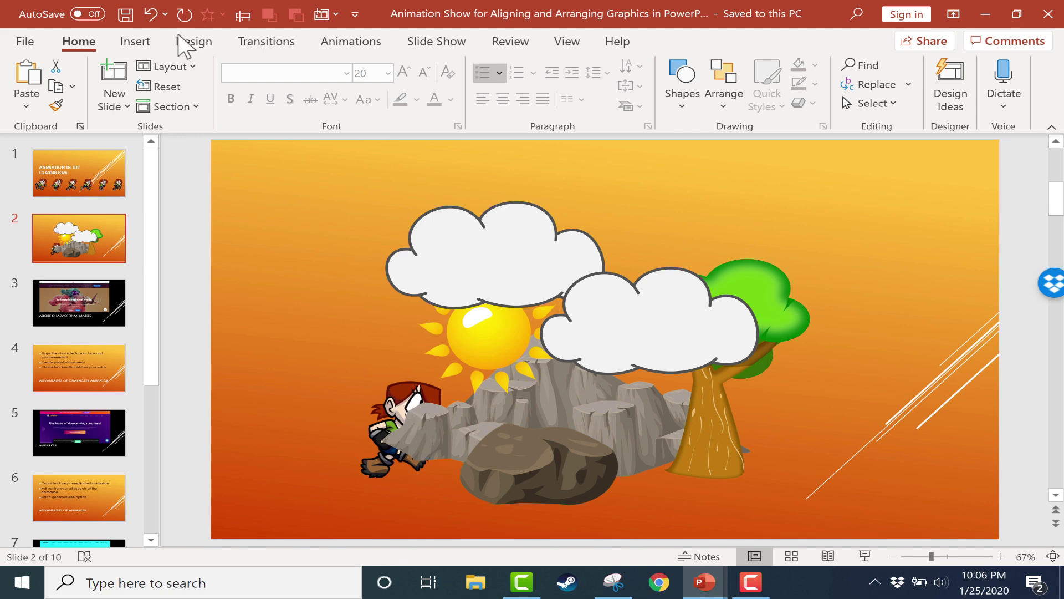
Insert the grey outlined cloud from an Online Pictures search for 'cloud'
{"action": "left_click", "coordinate": [139, 43]}
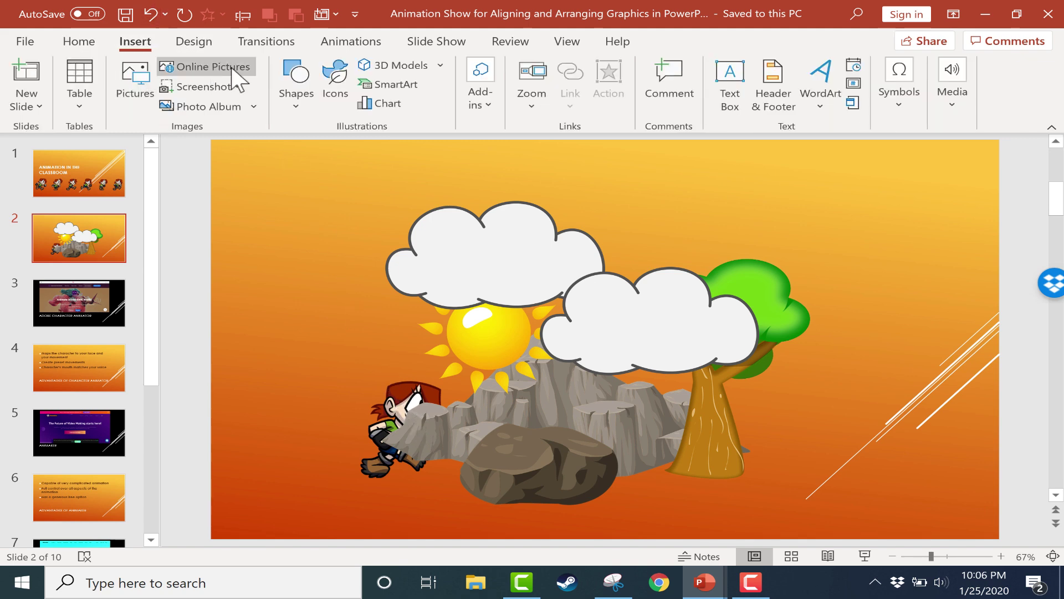
{"action": "left_click", "coordinate": [217, 68]}
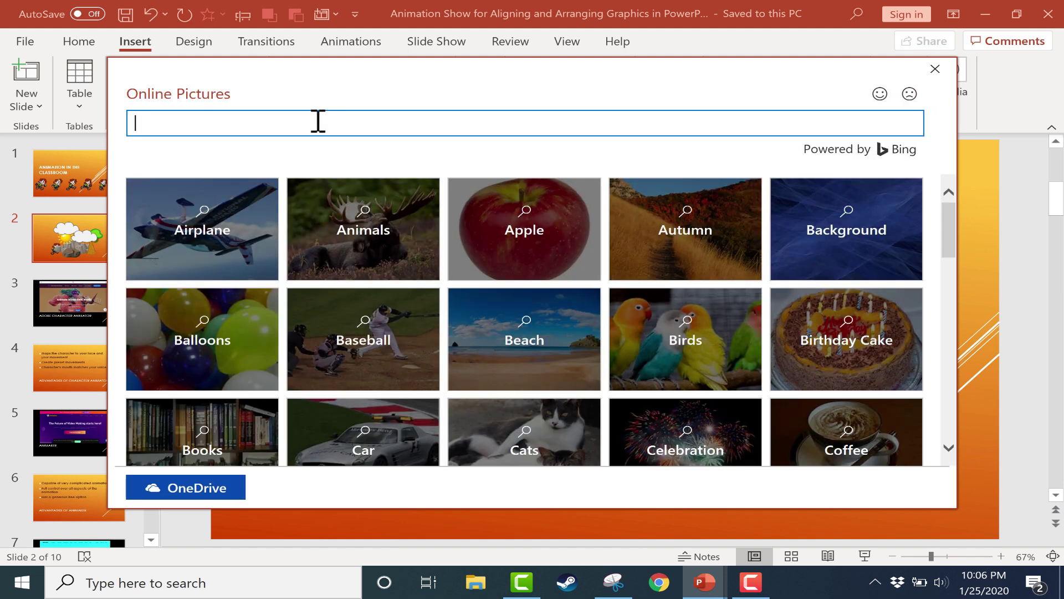
{"action": "type", "text": "cloud"}
{"action": "key", "text": "Return"}
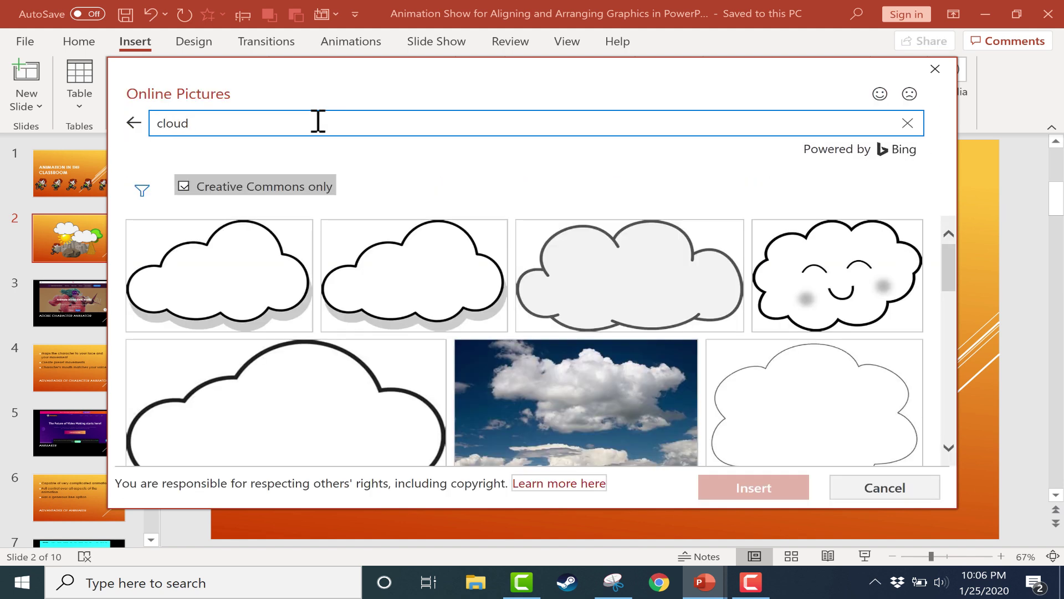
{"action": "left_click", "coordinate": [600, 286]}
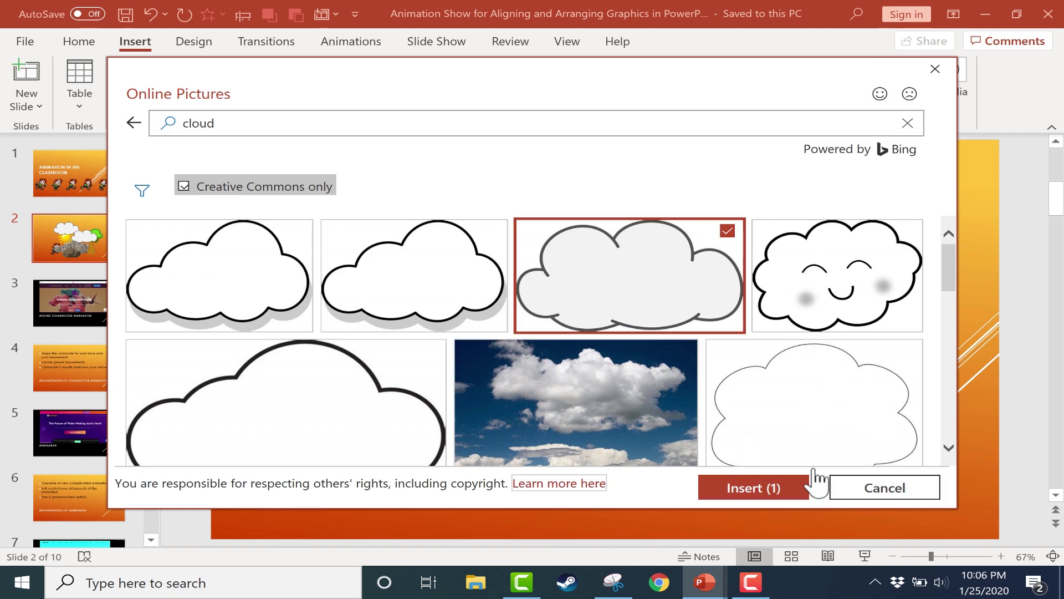
{"action": "left_click", "coordinate": [805, 486]}
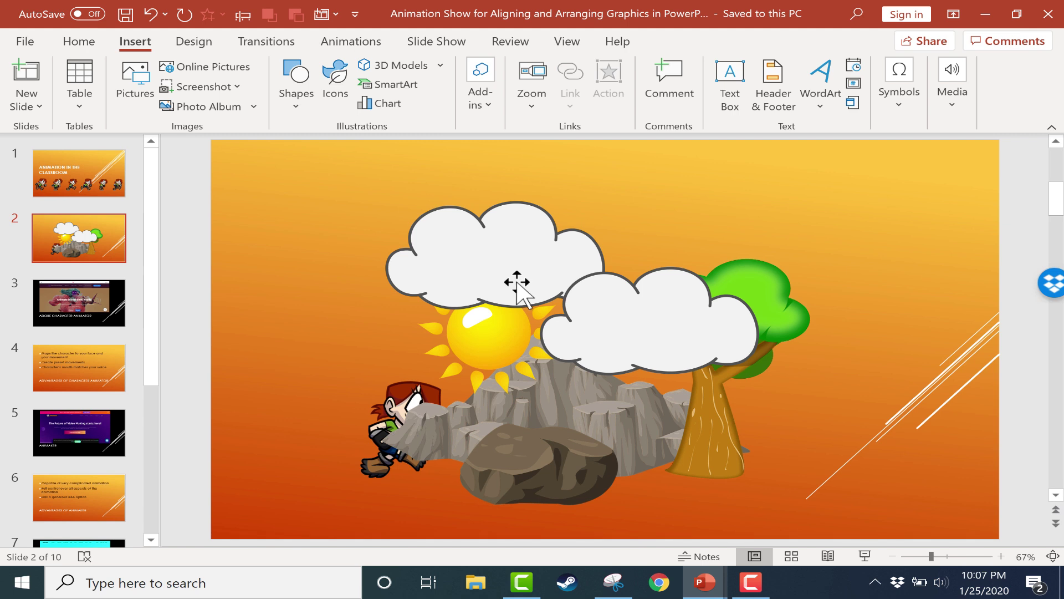
Move both clouds to the top-left of the slide and the sun to the top-right corner
{"action": "left_click_drag", "start_coordinate": [517, 283], "coordinate": [369, 235]}
{"action": "left_click_drag", "start_coordinate": [609, 321], "coordinate": [458, 202]}
{"action": "left_click_drag", "start_coordinate": [488, 332], "coordinate": [887, 219]}
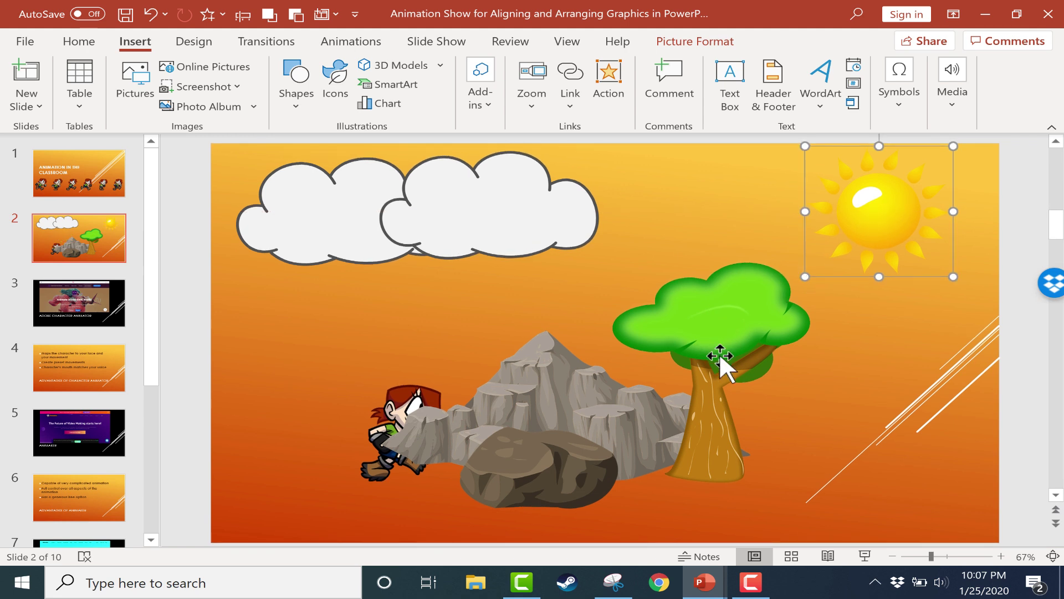
{"action": "left_click", "coordinate": [78, 45]}
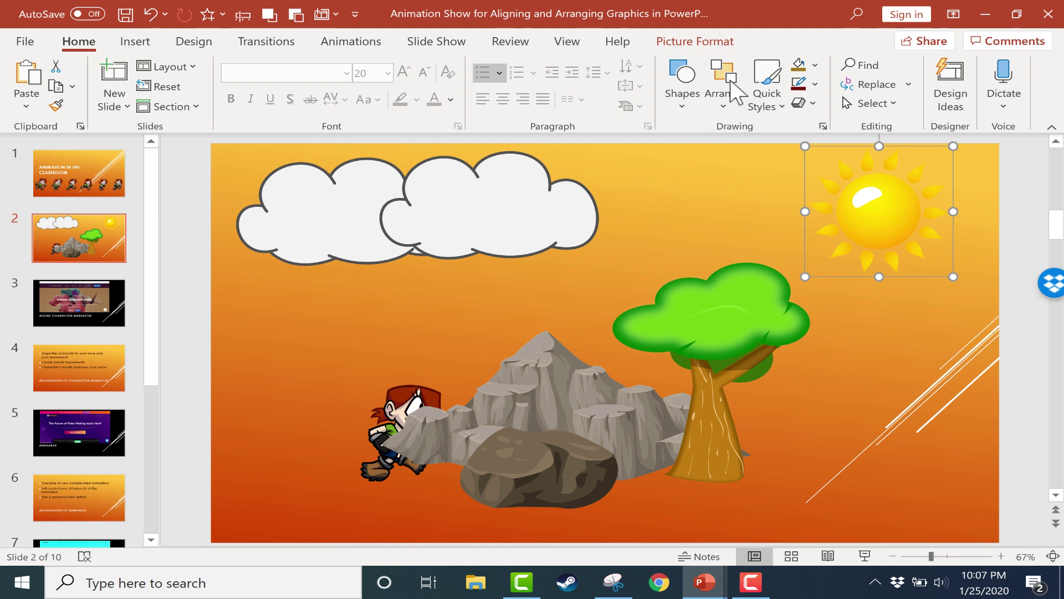
Select the mountain-and-tree group and centre it horizontally on the slide
{"action": "left_click", "coordinate": [728, 98]}
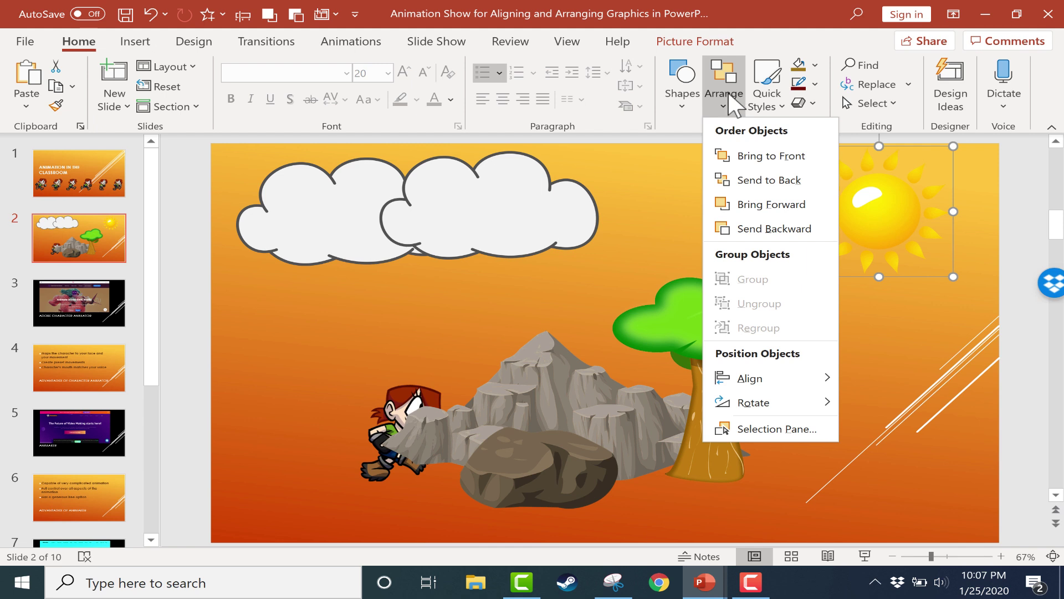
{"action": "left_click", "coordinate": [728, 92]}
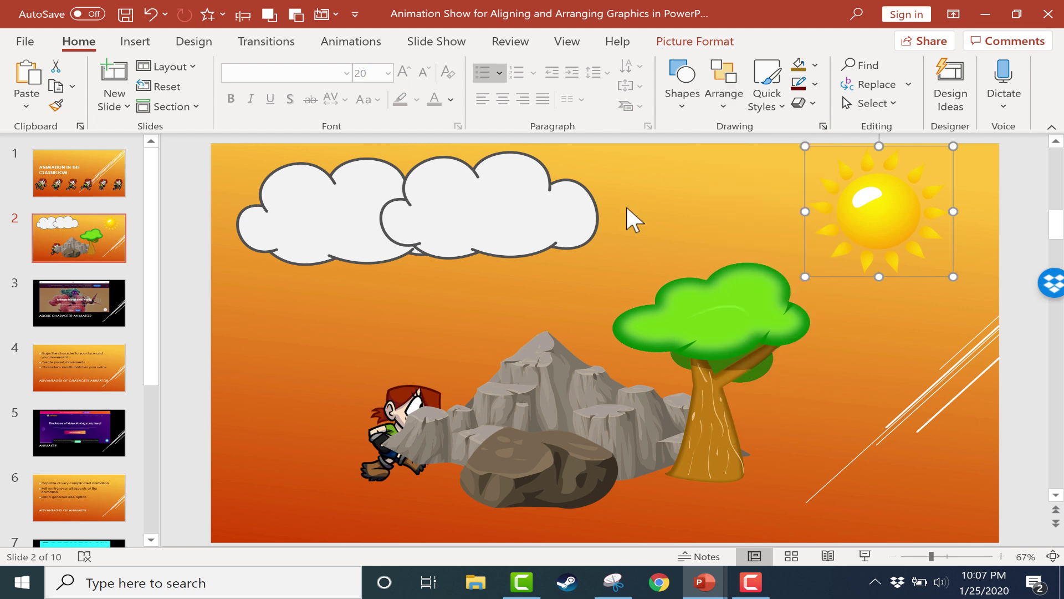
{"action": "left_click", "coordinate": [549, 397]}
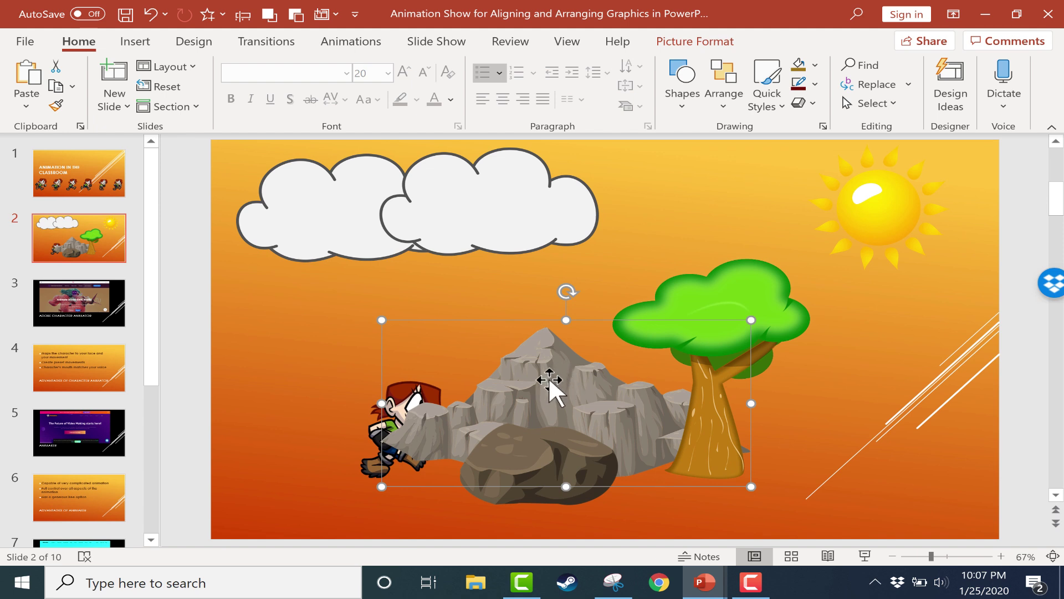
{"action": "left_click", "coordinate": [720, 83]}
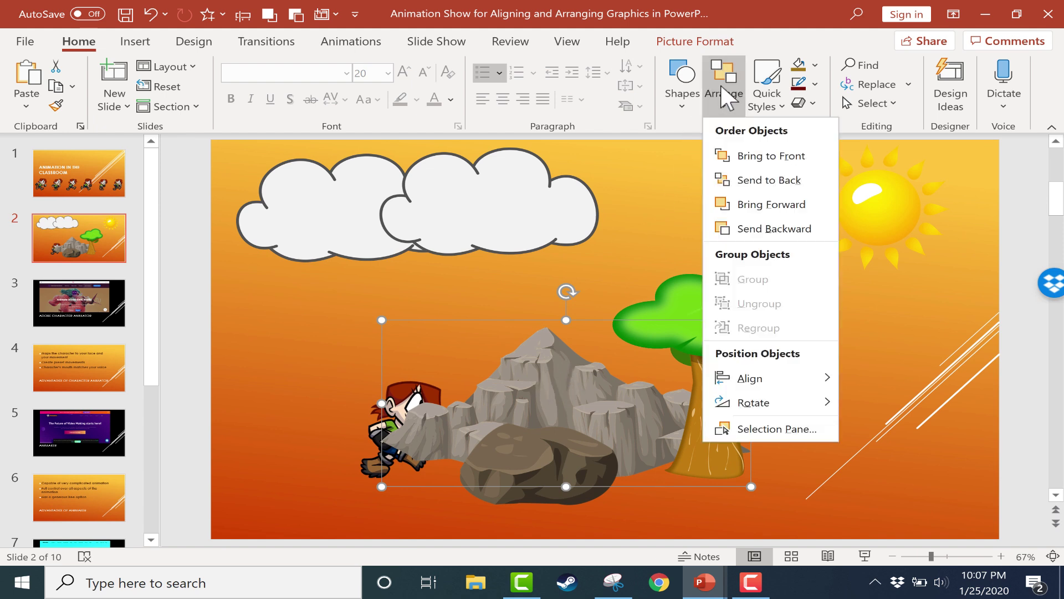
{"action": "mouse_move", "coordinate": [763, 383]}
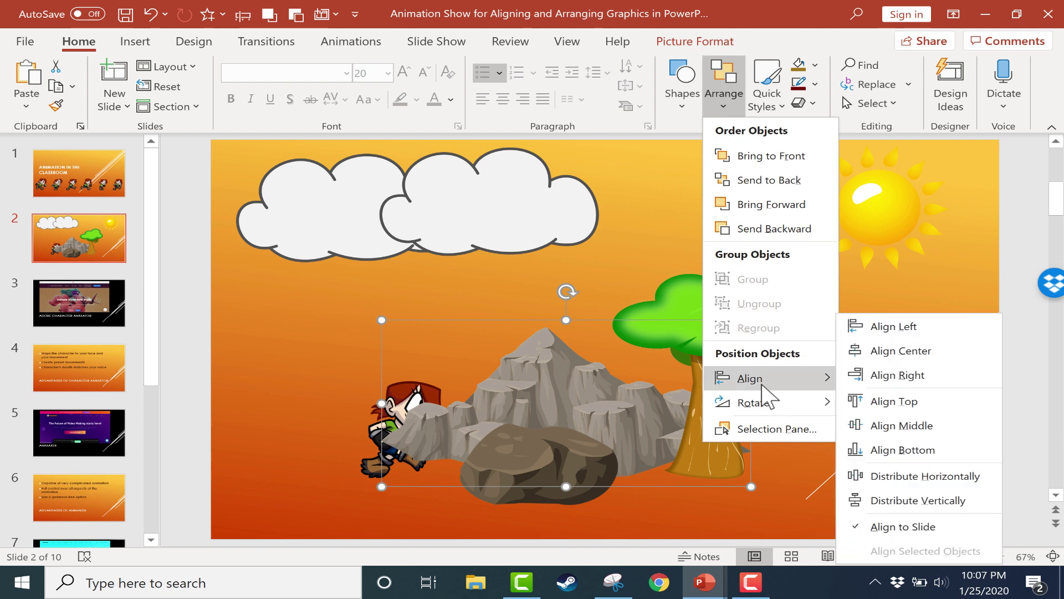
{"action": "left_click", "coordinate": [894, 354]}
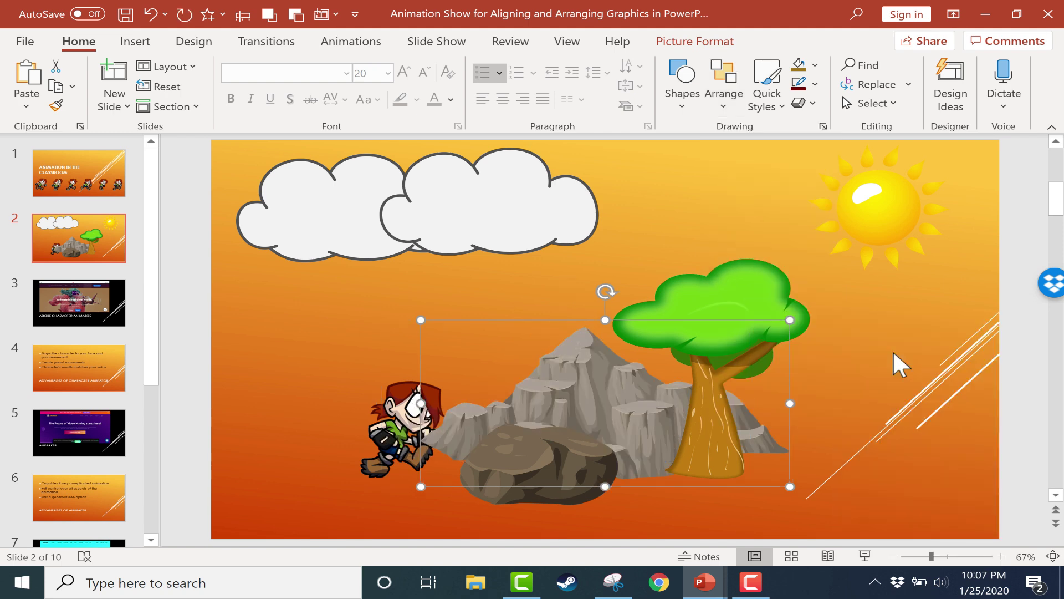
Centre the group vertically on the slide, then select the tree inside it
{"action": "left_click", "coordinate": [719, 107]}
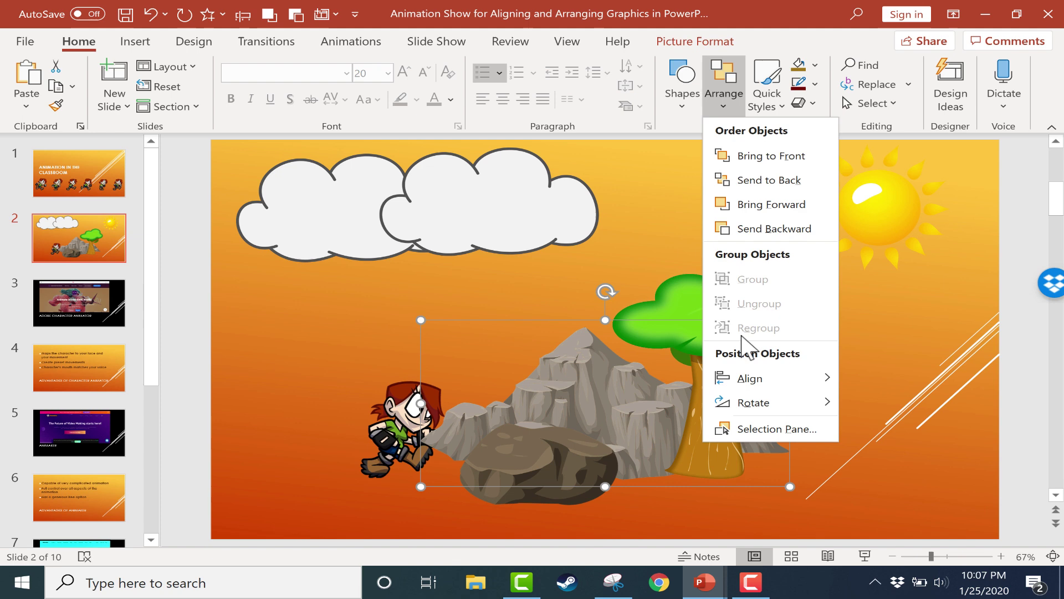
{"action": "mouse_move", "coordinate": [777, 377]}
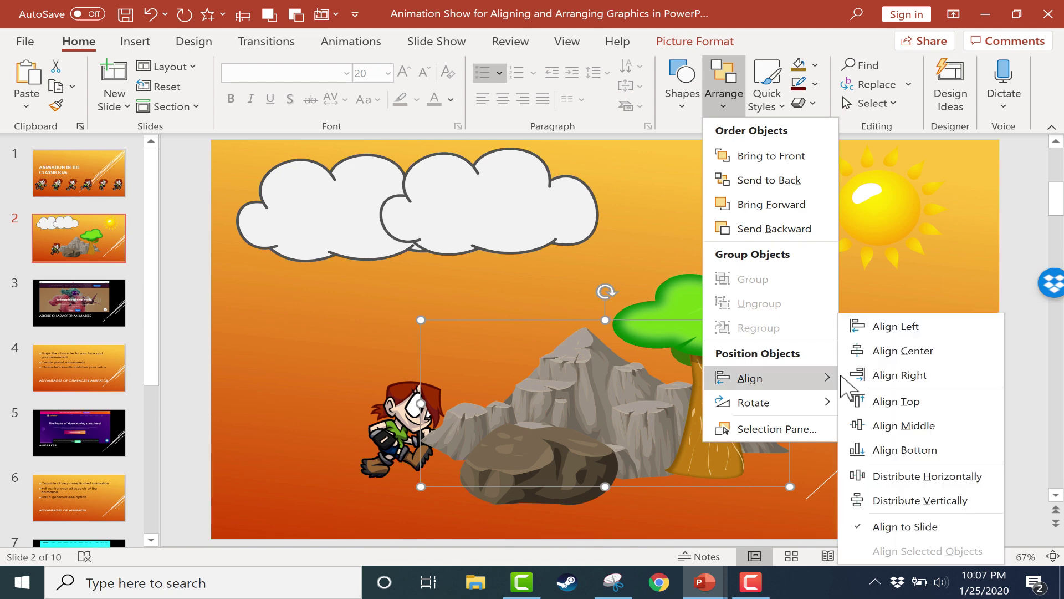
{"action": "left_click", "coordinate": [922, 428]}
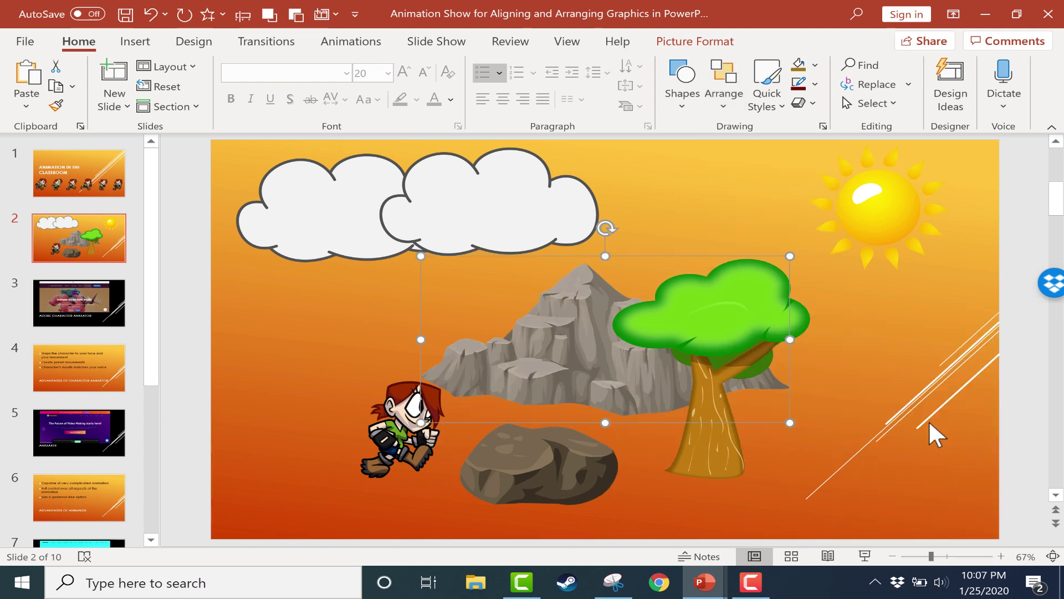
{"action": "left_click", "coordinate": [727, 343]}
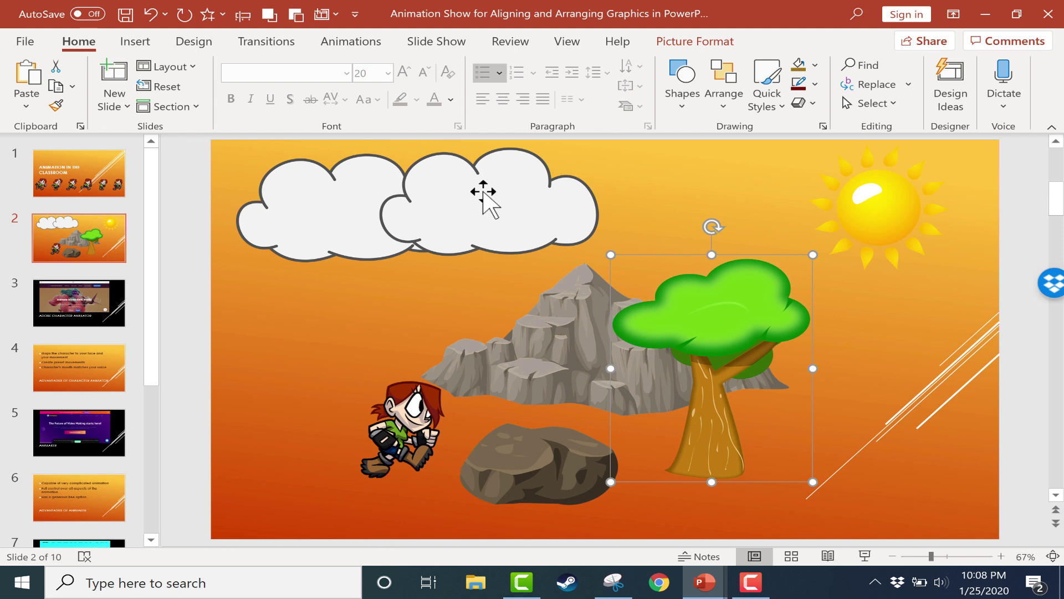
Duplicate a cloud and move the copy to the right, over the sun
{"action": "key", "text": "Escape"}
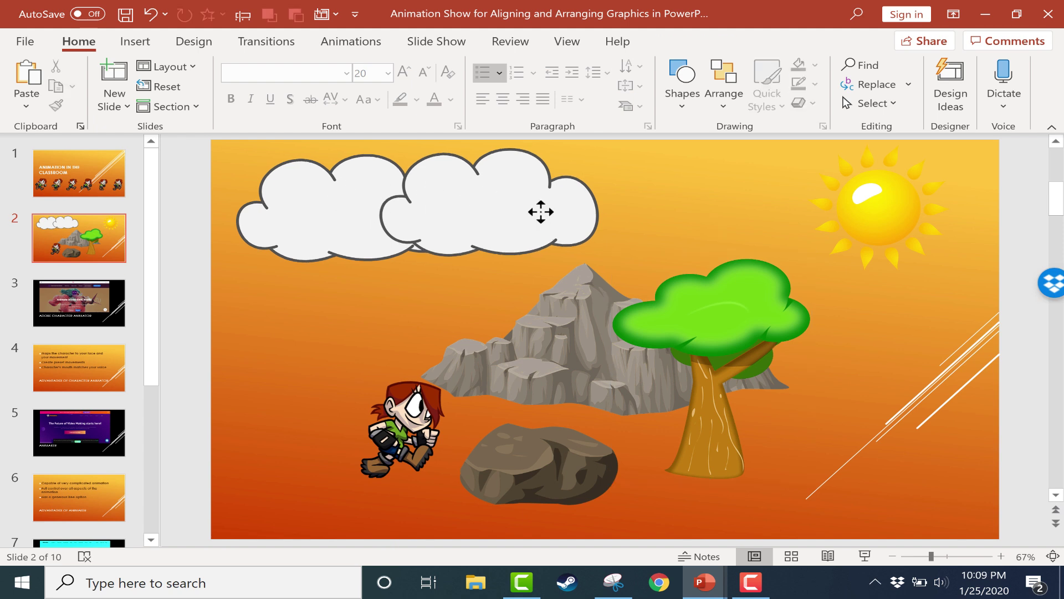
{"action": "left_click", "coordinate": [540, 211]}
{"action": "left_click_drag", "start_coordinate": [541, 211], "coordinate": [656, 207]}
{"action": "left_click", "coordinate": [510, 219]}
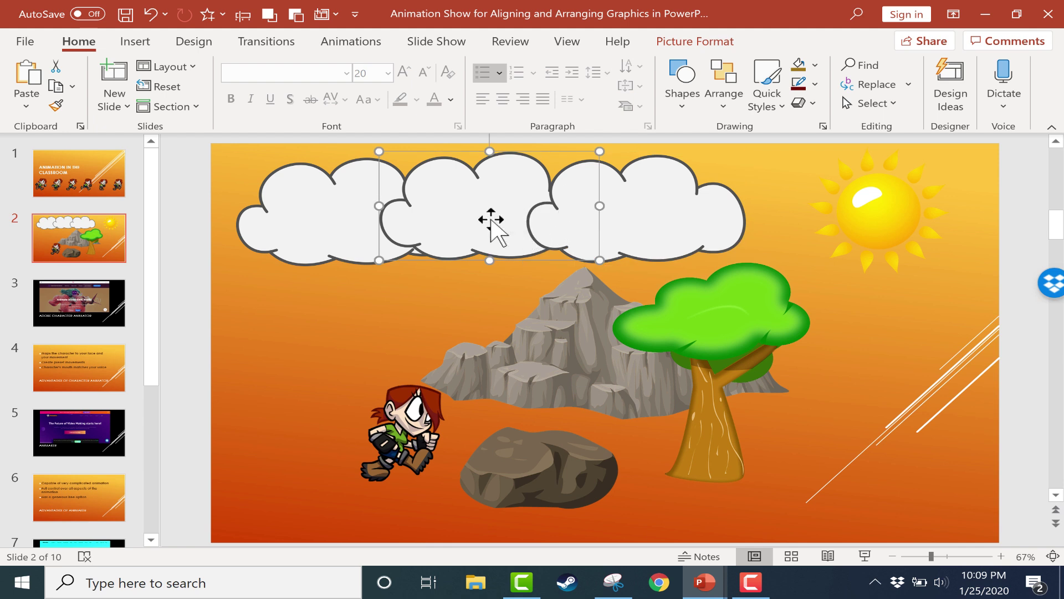
{"action": "left_click_drag", "start_coordinate": [696, 208], "coordinate": [909, 204]}
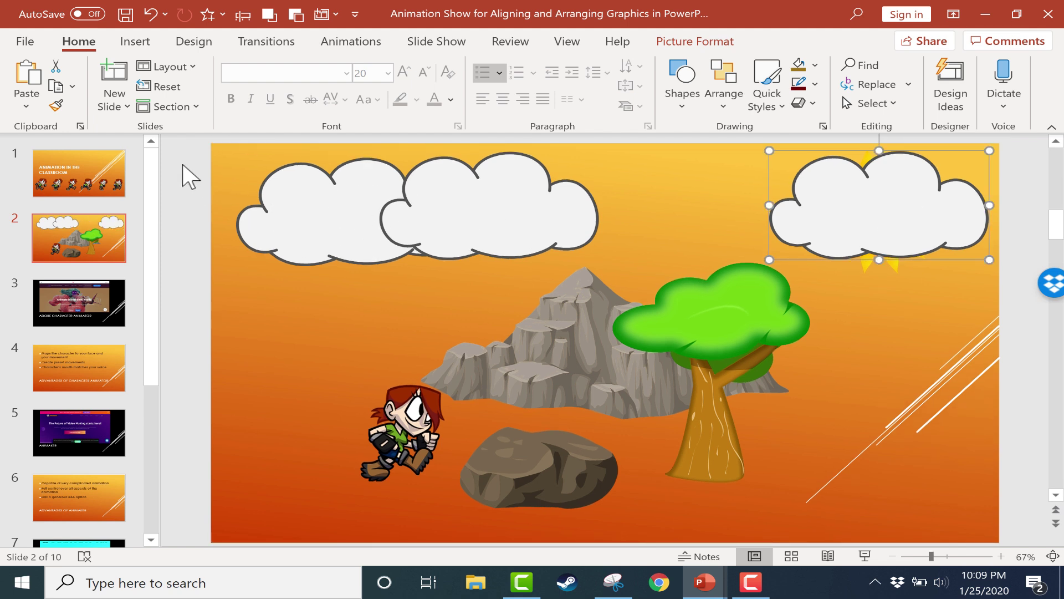
Select all three clouds and distribute them horizontally across the top
{"action": "left_click", "coordinate": [333, 219]}
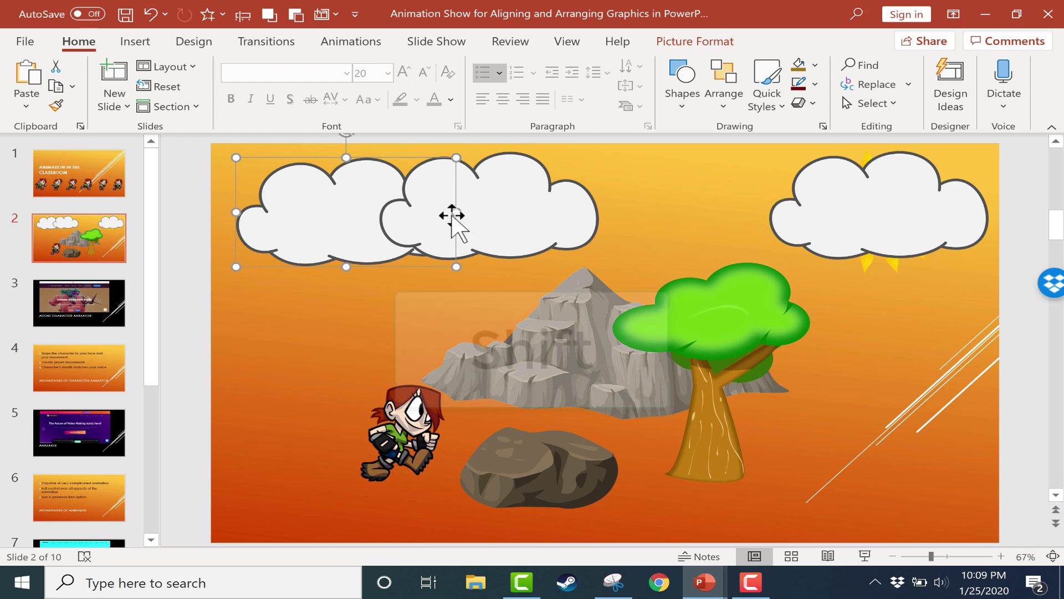
{"action": "left_click", "coordinate": [541, 210], "text": "shift"}
{"action": "left_click", "coordinate": [862, 198], "text": "shift"}
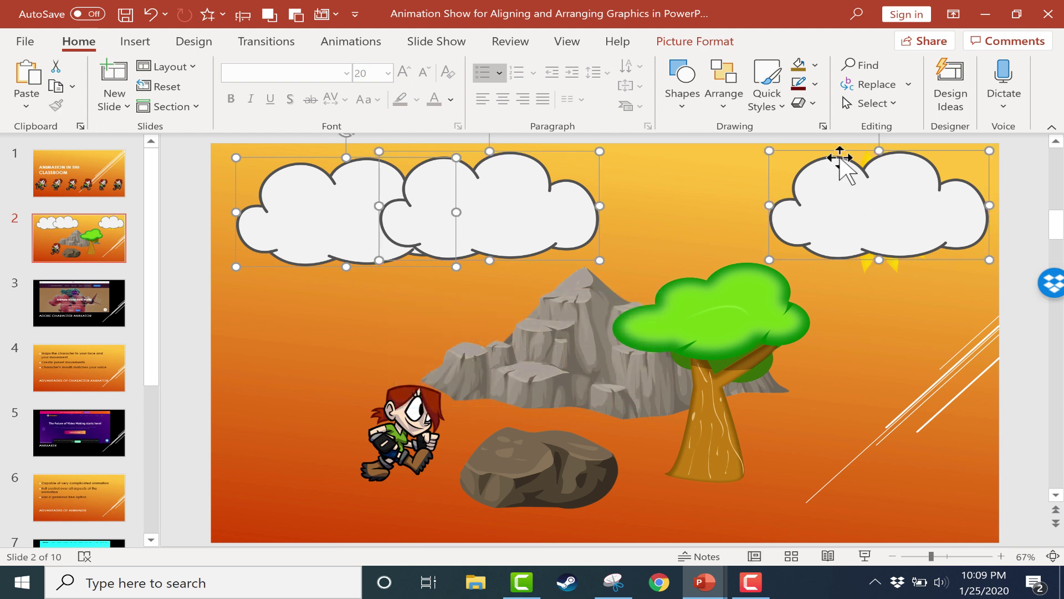
{"action": "left_click", "coordinate": [728, 93]}
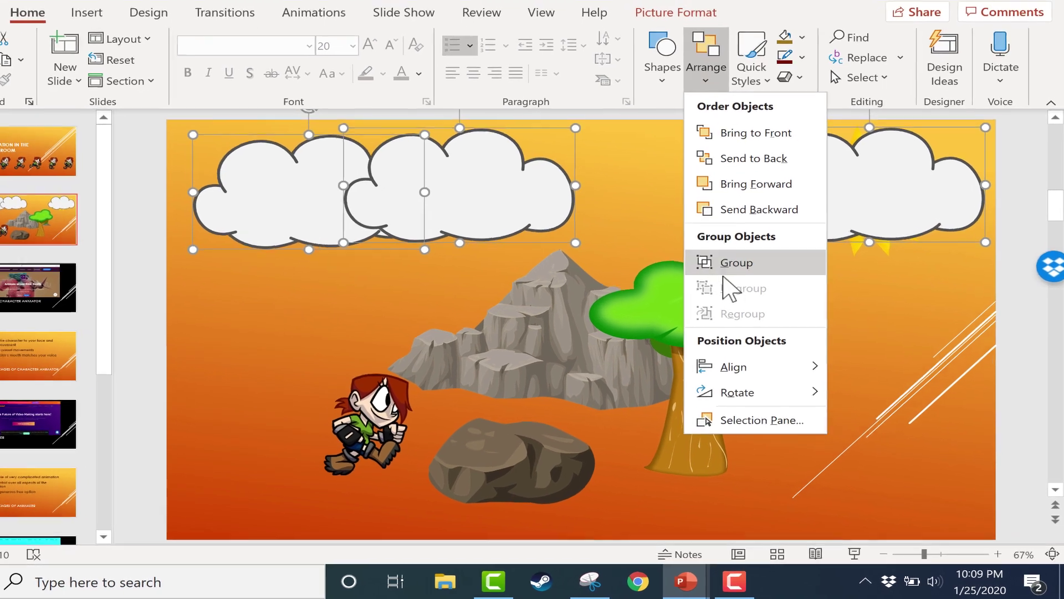
{"action": "mouse_move", "coordinate": [772, 383]}
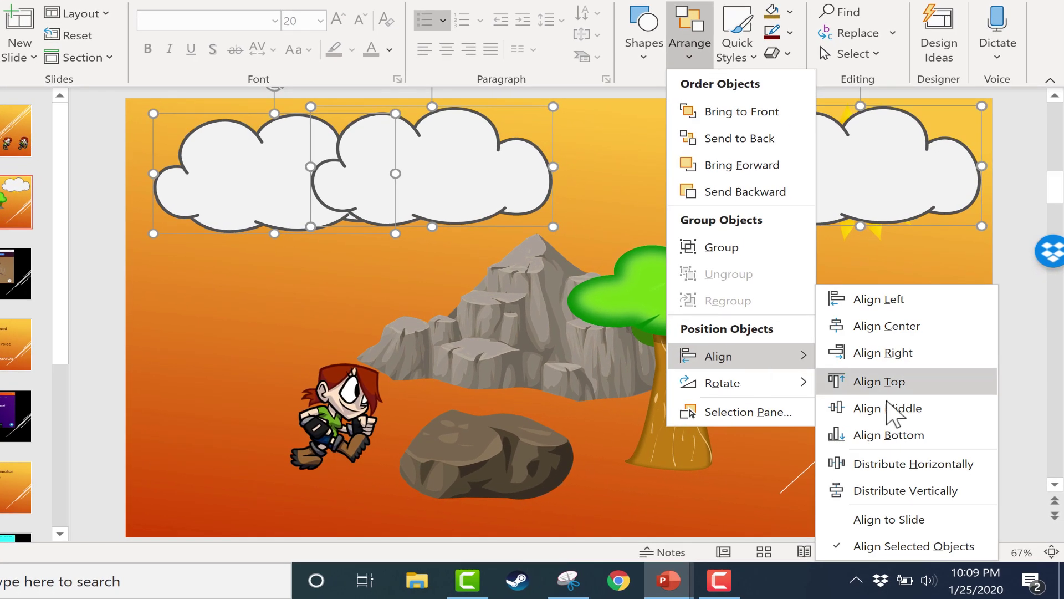
{"action": "left_click", "coordinate": [900, 463]}
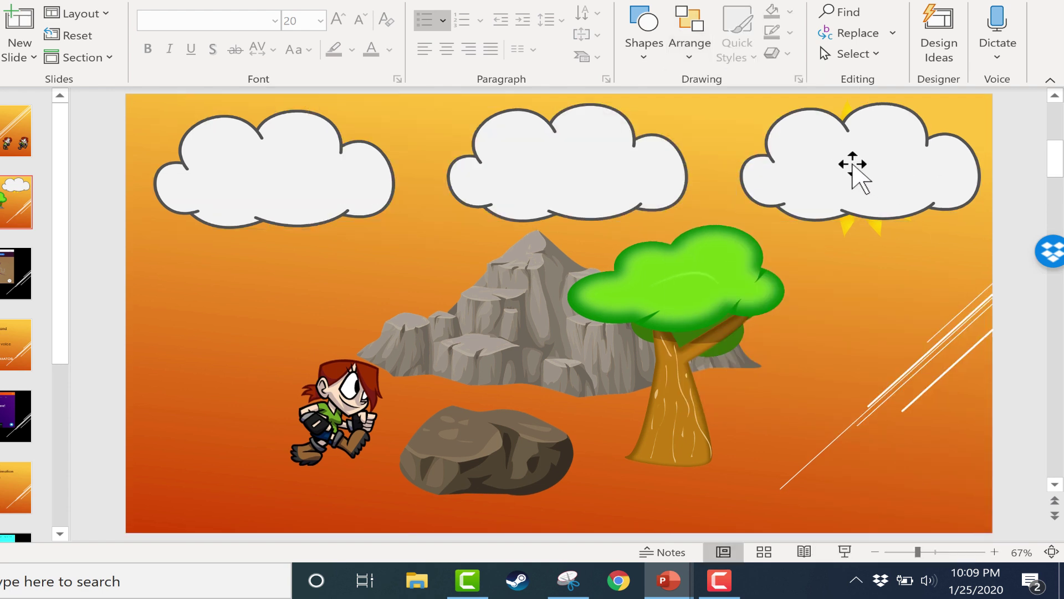
Copy and paste extra clouds and drag the copies into the top row
{"action": "left_click", "coordinate": [845, 159]}
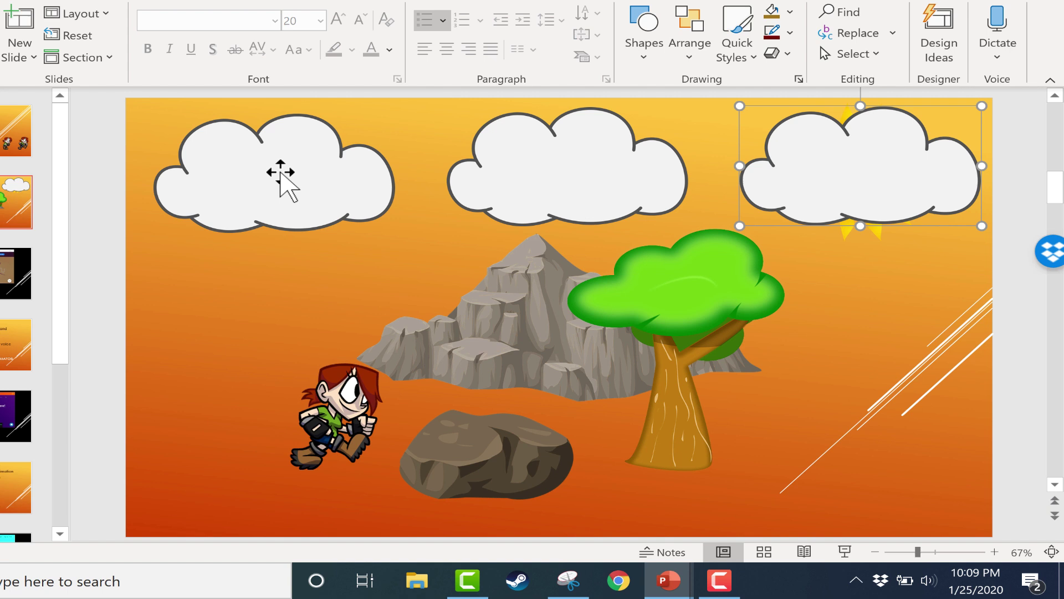
{"action": "left_click", "coordinate": [281, 175]}
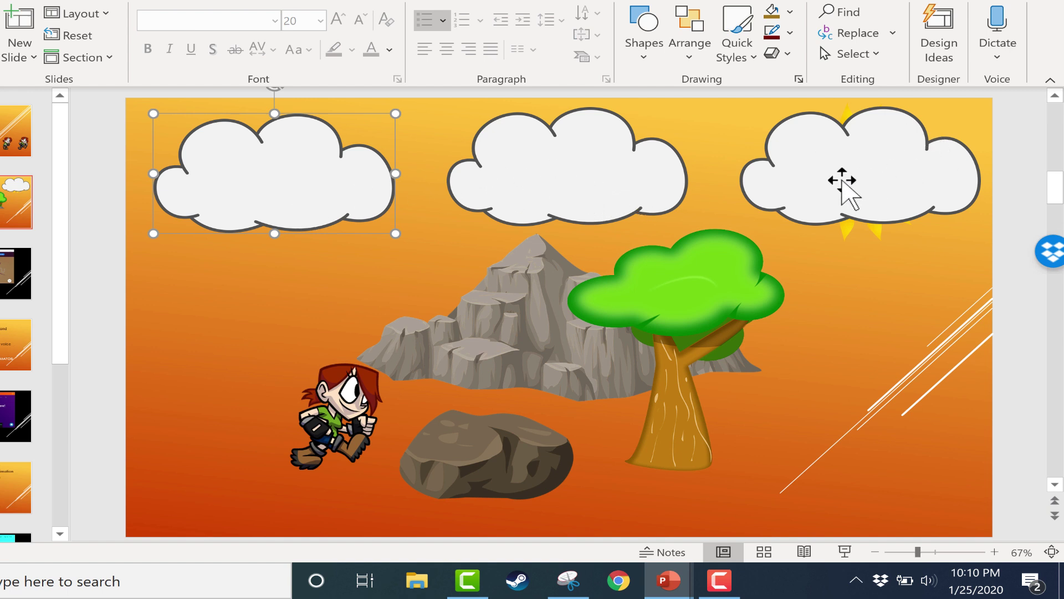
{"action": "left_click_drag", "start_coordinate": [572, 195], "coordinate": [314, 279]}
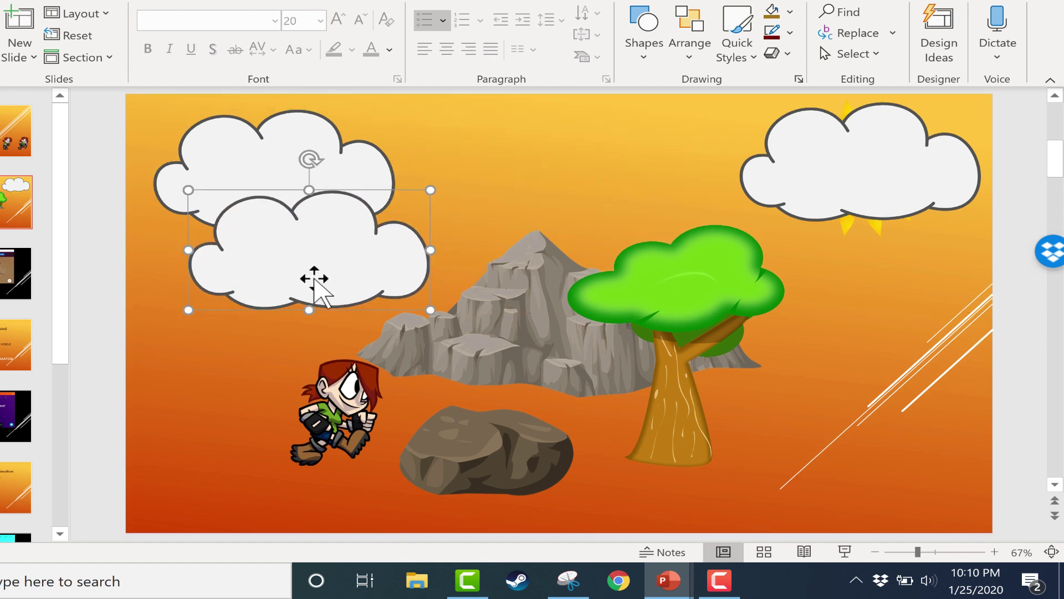
{"action": "key", "text": "ctrl+c"}
{"action": "key", "text": "ctrl+v"}
{"action": "key", "text": "ctrl+v"}
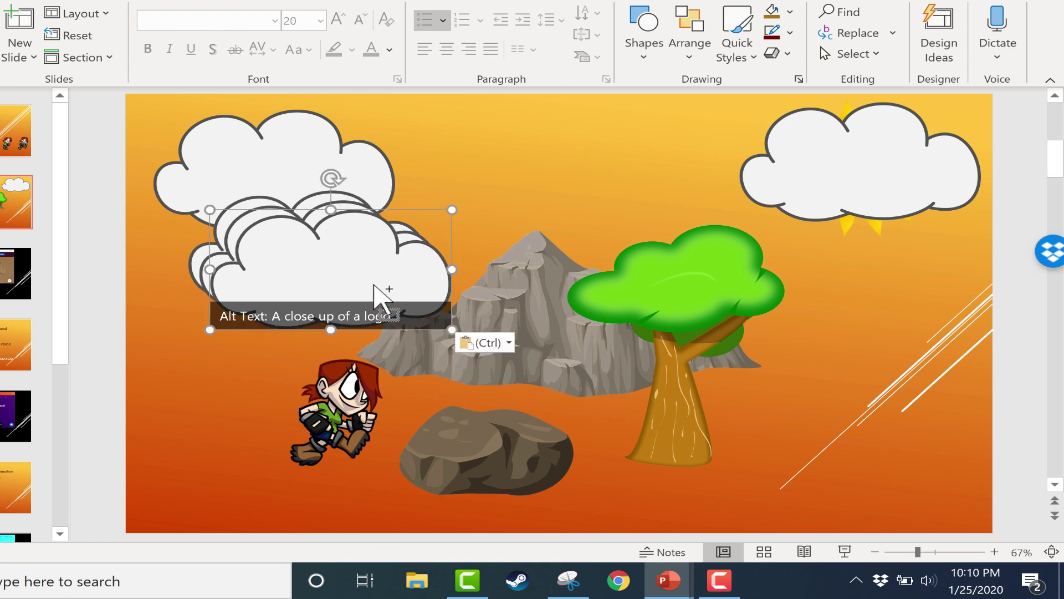
{"action": "left_click_drag", "start_coordinate": [390, 252], "coordinate": [406, 172]}
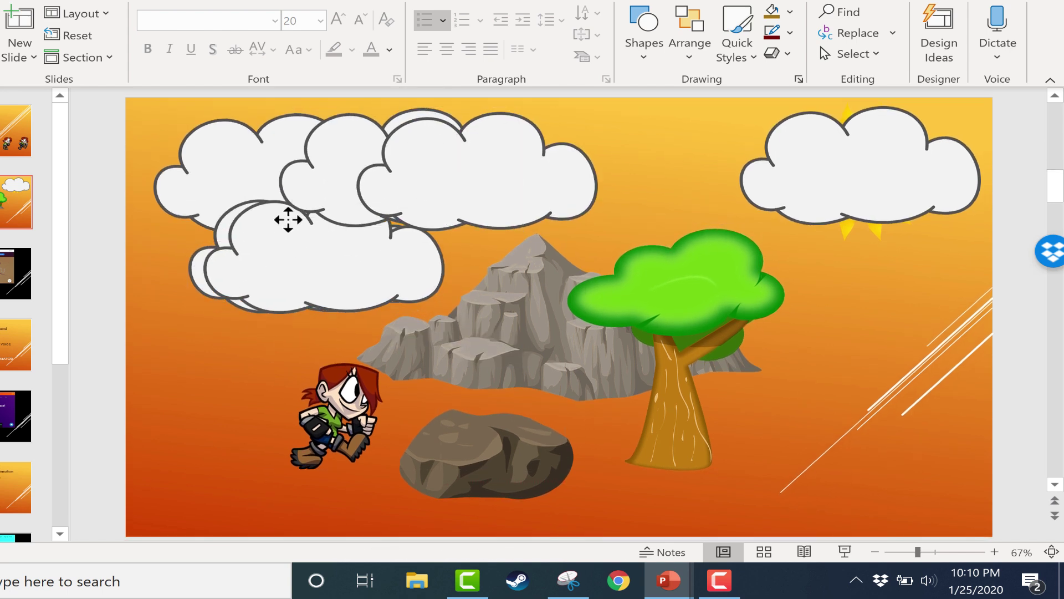
{"action": "left_click_drag", "start_coordinate": [288, 220], "coordinate": [254, 195]}
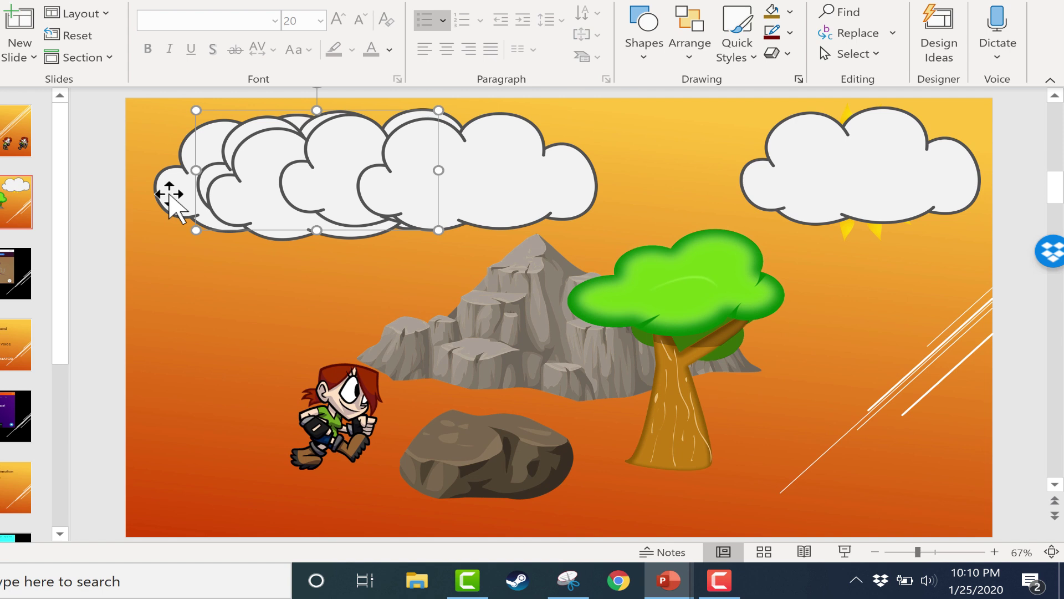
{"action": "left_click_drag", "start_coordinate": [169, 194], "coordinate": [147, 177]}
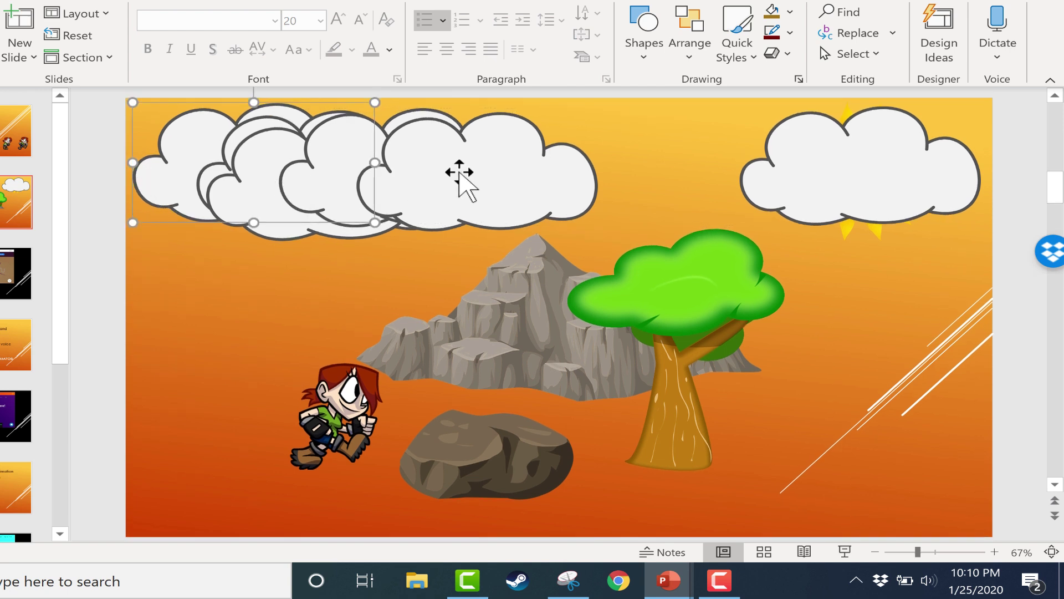
{"action": "mouse_move", "coordinate": [874, 158]}
{"action": "left_mouse_down"}
{"action": "mouse_move", "coordinate": [886, 138]}
{"action": "mouse_move", "coordinate": [877, 152]}
{"action": "left_mouse_up"}
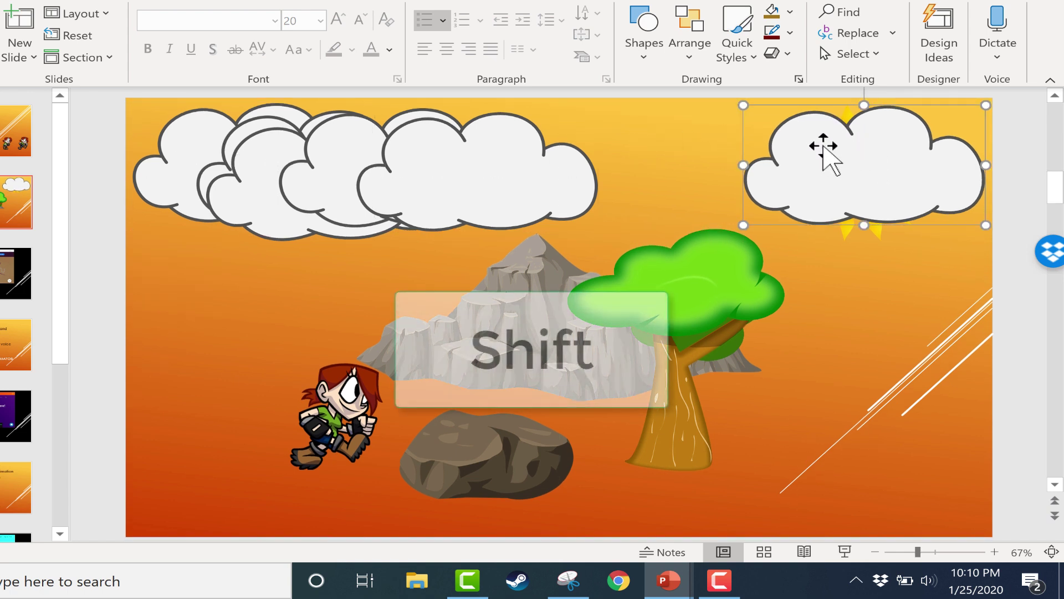
Select all the clouds and distribute them horizontally across the top
{"action": "left_click", "coordinate": [476, 174], "text": "shift"}
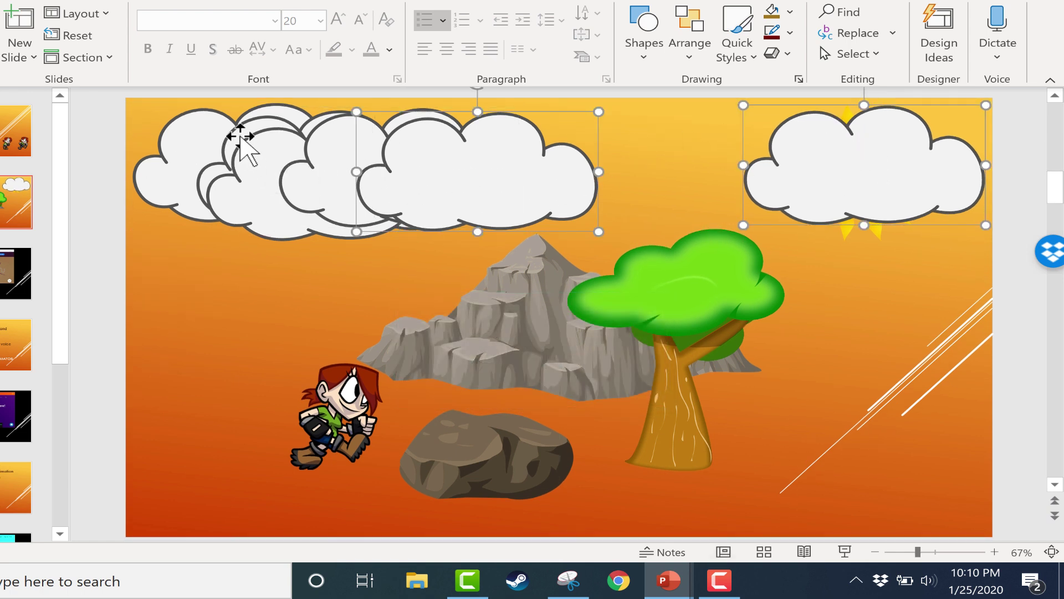
{"action": "left_click", "coordinate": [215, 176], "text": "shift"}
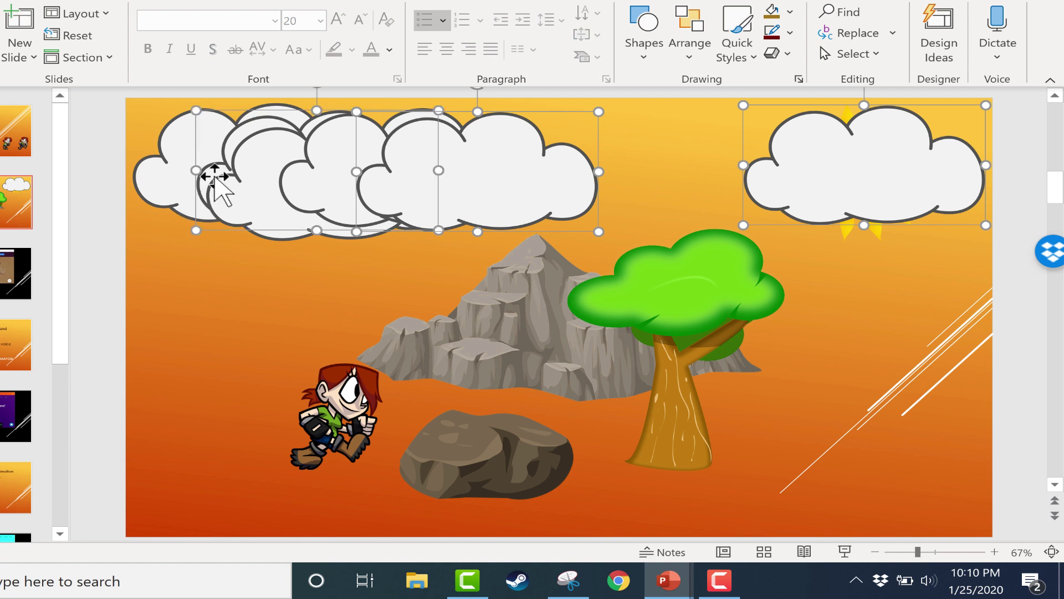
{"action": "left_click", "coordinate": [200, 178], "text": "shift"}
{"action": "left_click", "coordinate": [178, 169], "text": "shift"}
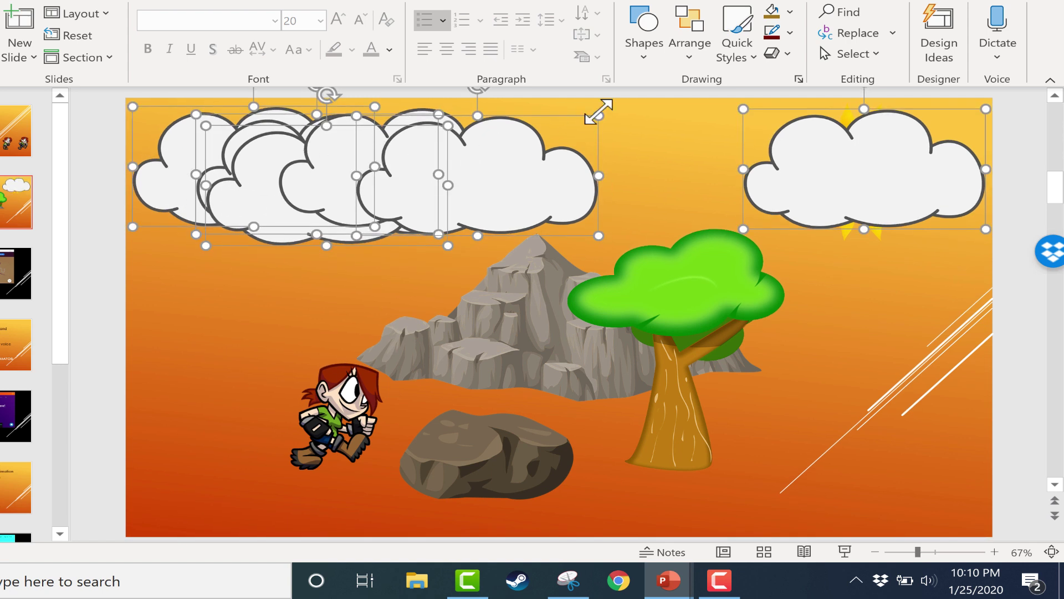
{"action": "left_click", "coordinate": [691, 41]}
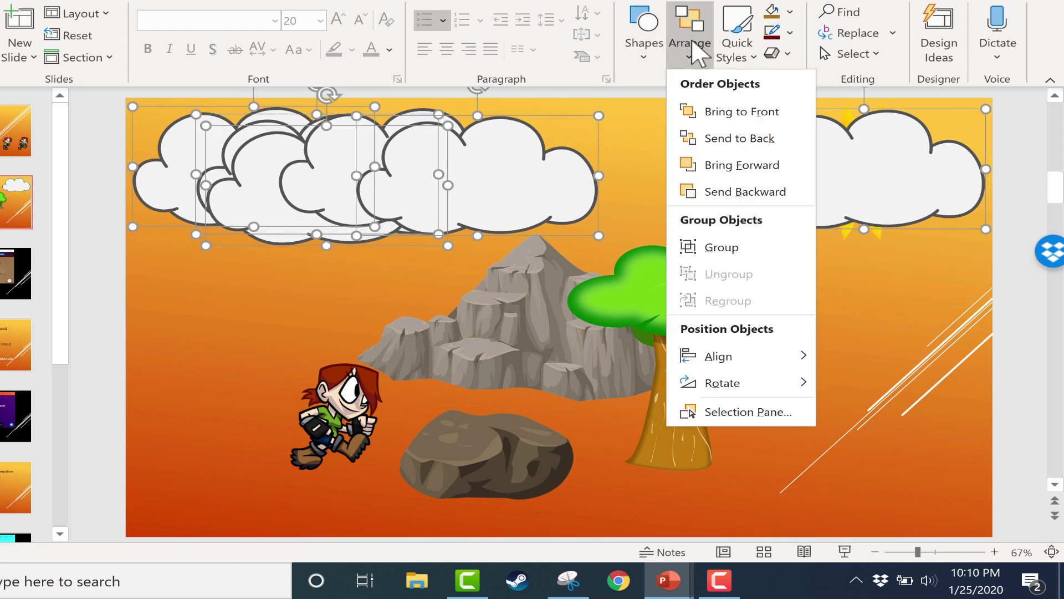
{"action": "mouse_move", "coordinate": [758, 363]}
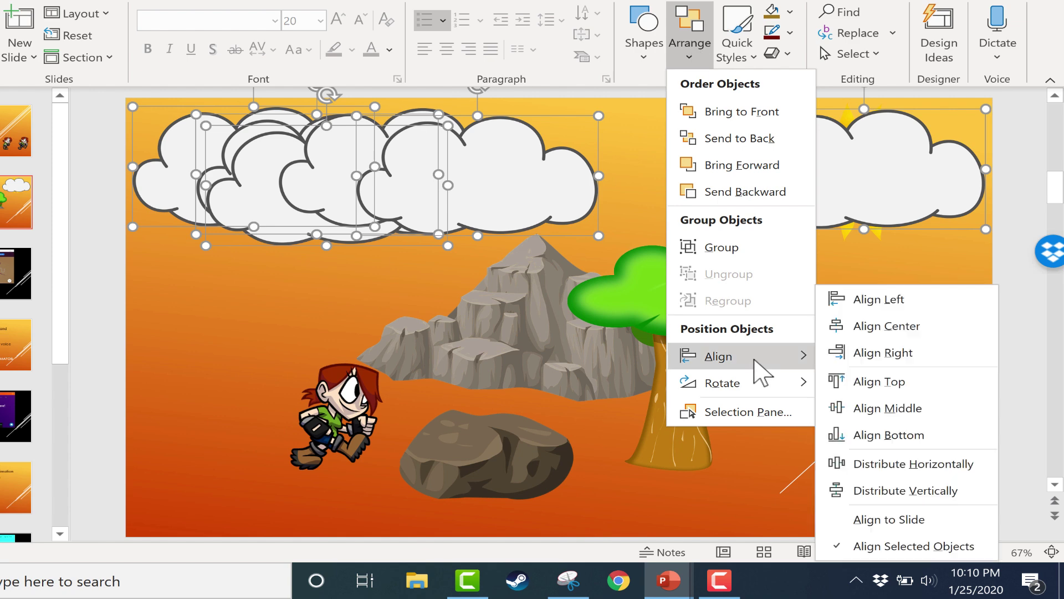
{"action": "left_click", "coordinate": [912, 466]}
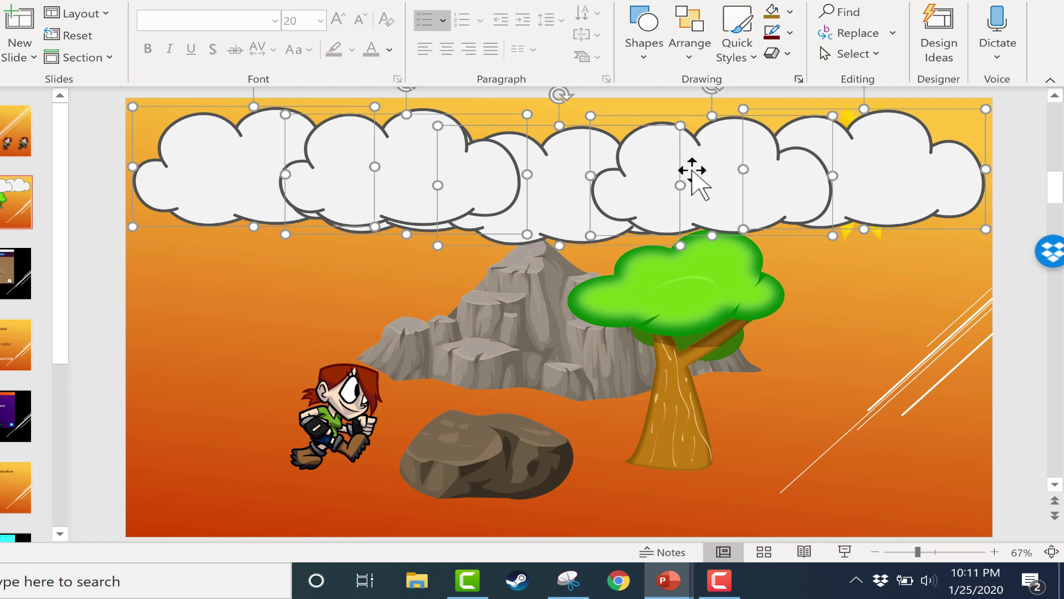
Distribute the clouds vertically, then align their centres into one stack
{"action": "left_click", "coordinate": [699, 49]}
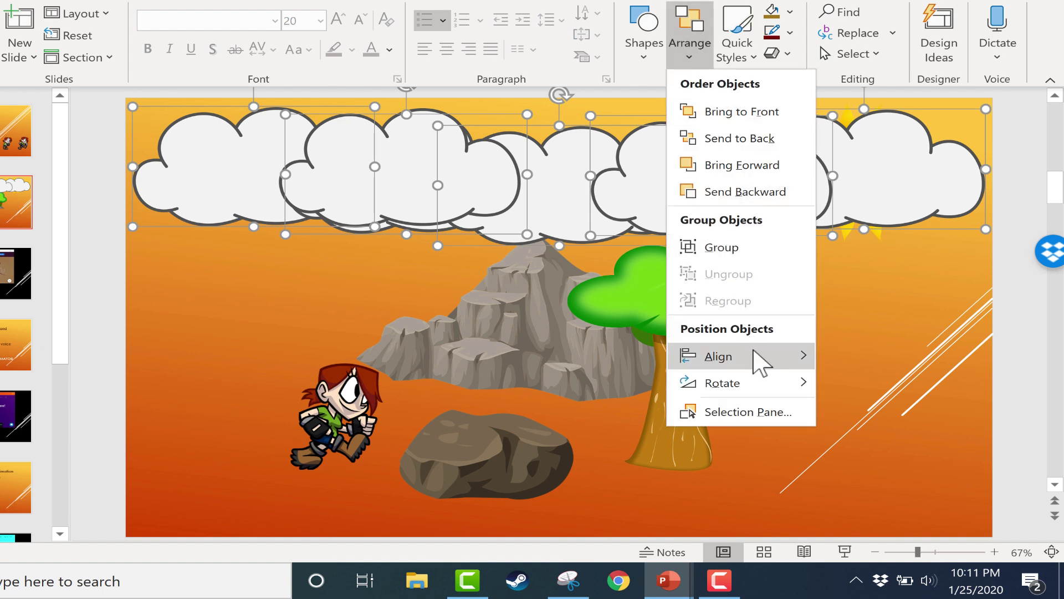
{"action": "mouse_move", "coordinate": [763, 360]}
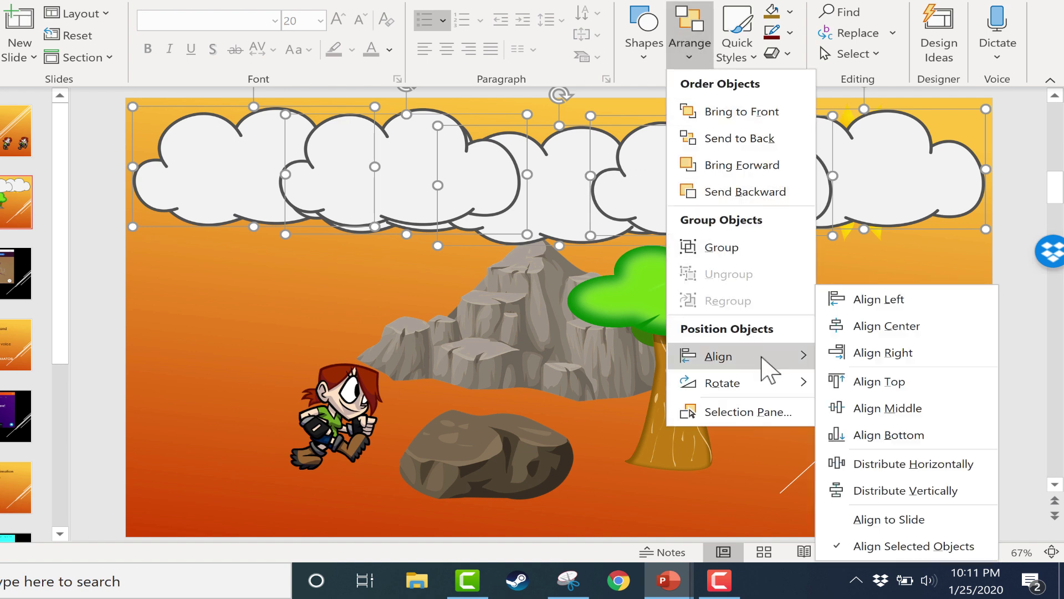
{"action": "left_click", "coordinate": [892, 490]}
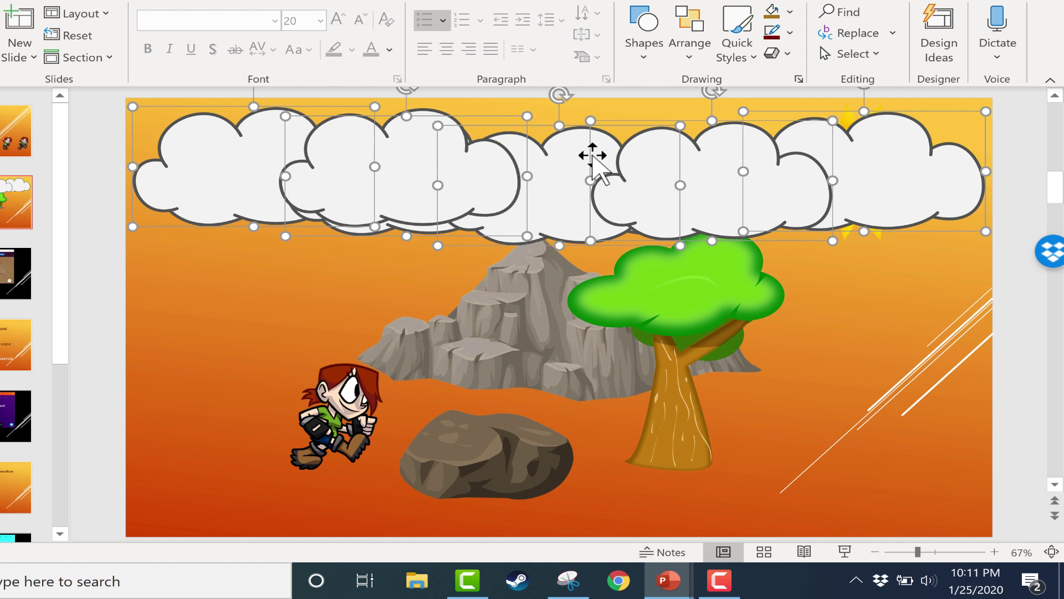
{"action": "left_click", "coordinate": [689, 42]}
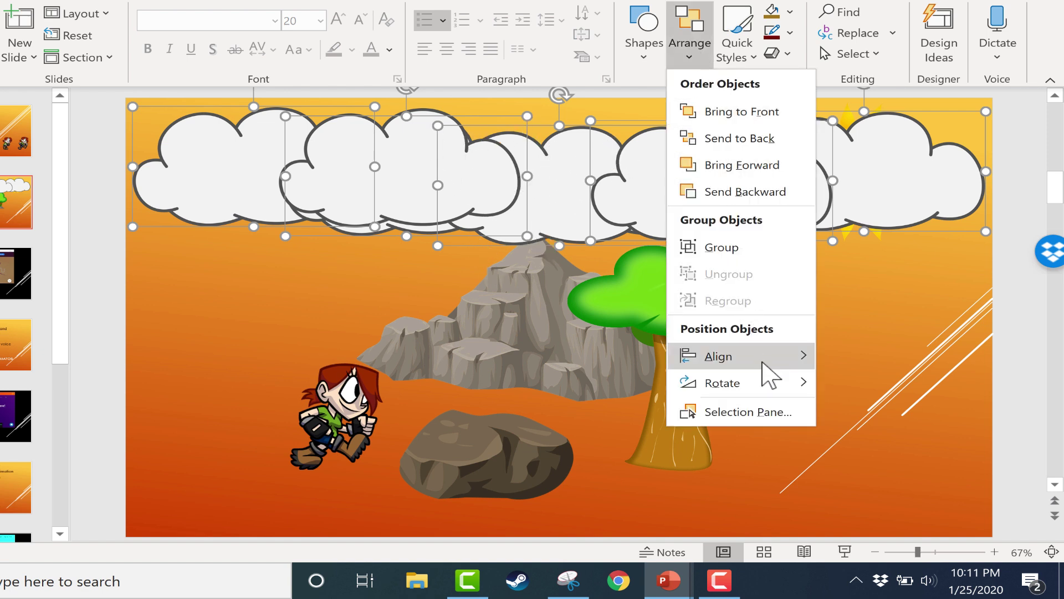
{"action": "mouse_move", "coordinate": [762, 361]}
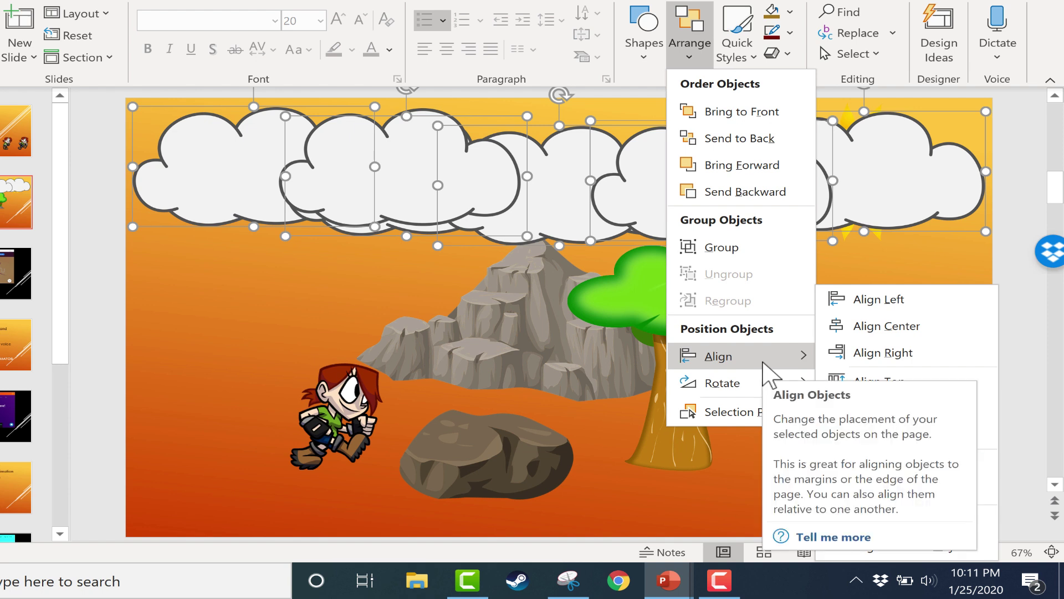
{"action": "left_click", "coordinate": [862, 327]}
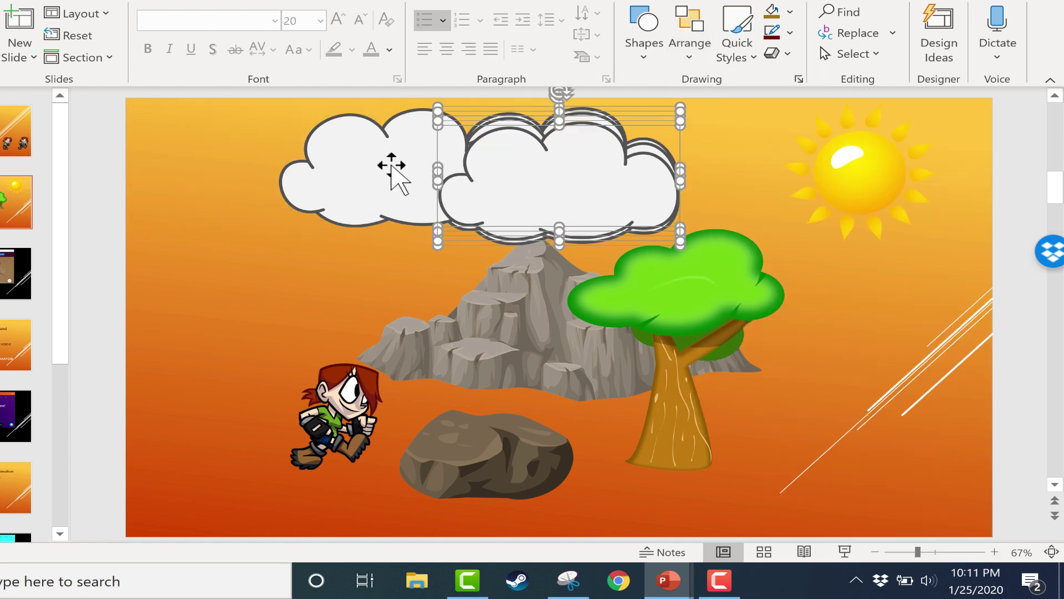
Reselect the stacked clouds and align them along their middles
{"action": "left_click", "coordinate": [388, 164]}
{"action": "left_click", "coordinate": [554, 189]}
{"action": "left_click", "coordinate": [690, 43]}
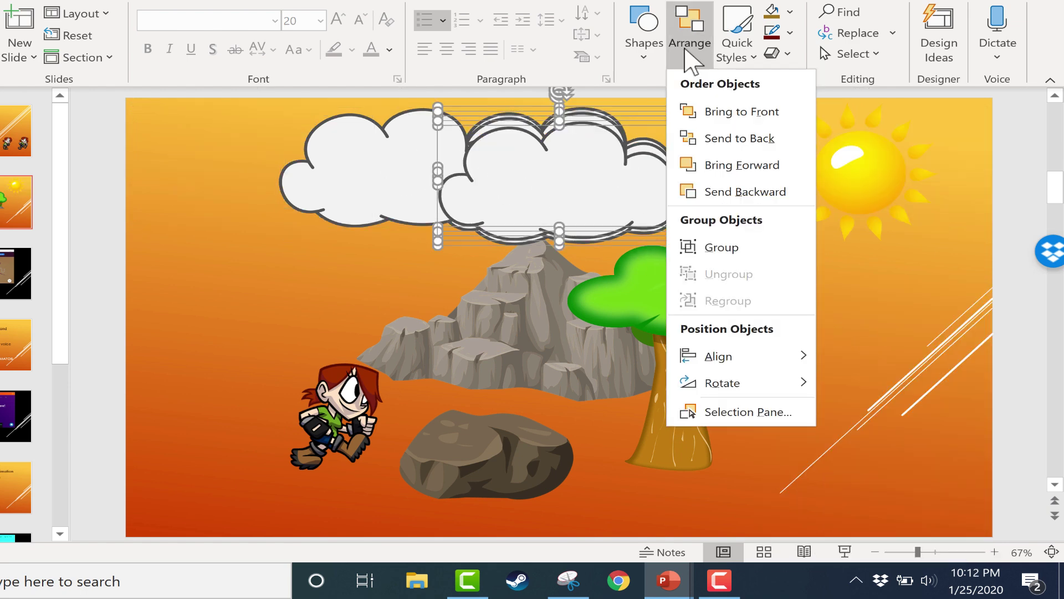
{"action": "mouse_move", "coordinate": [754, 356]}
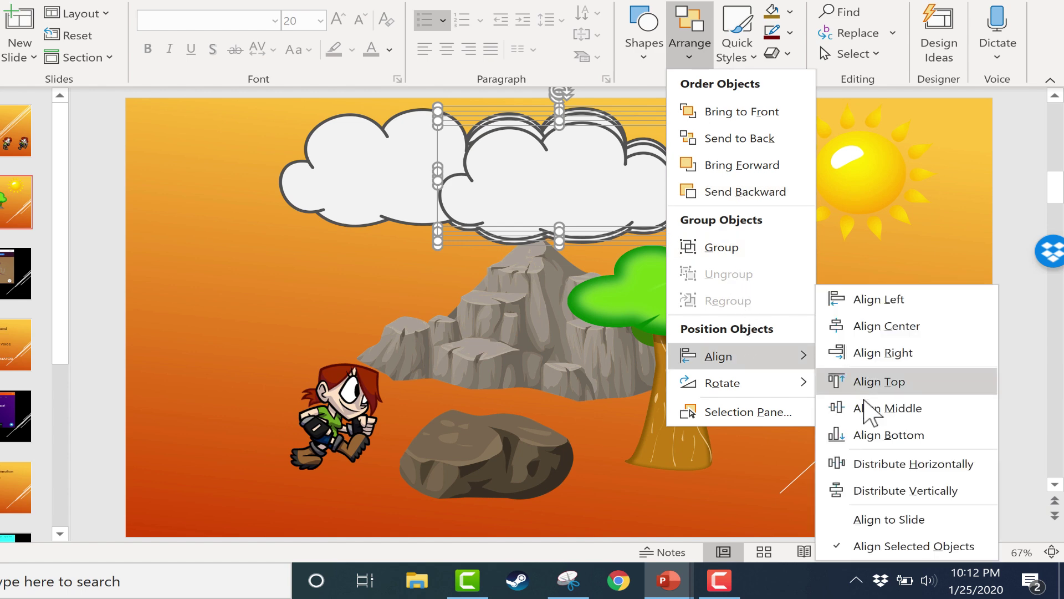
{"action": "left_click", "coordinate": [870, 412]}
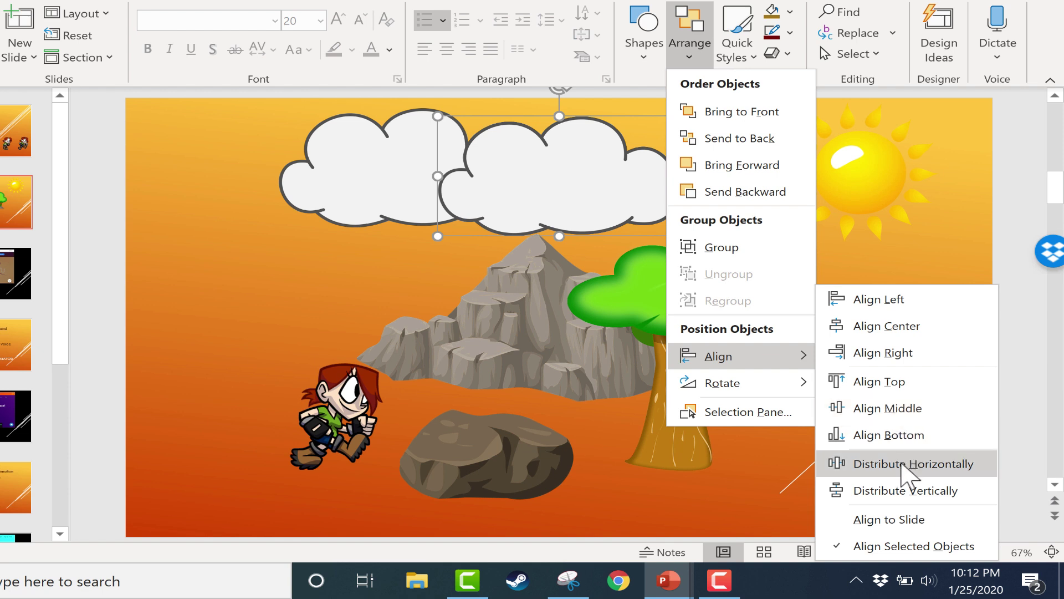
Select the left cloud alone and align it to the slide's left edge
{"action": "left_click", "coordinate": [856, 438]}
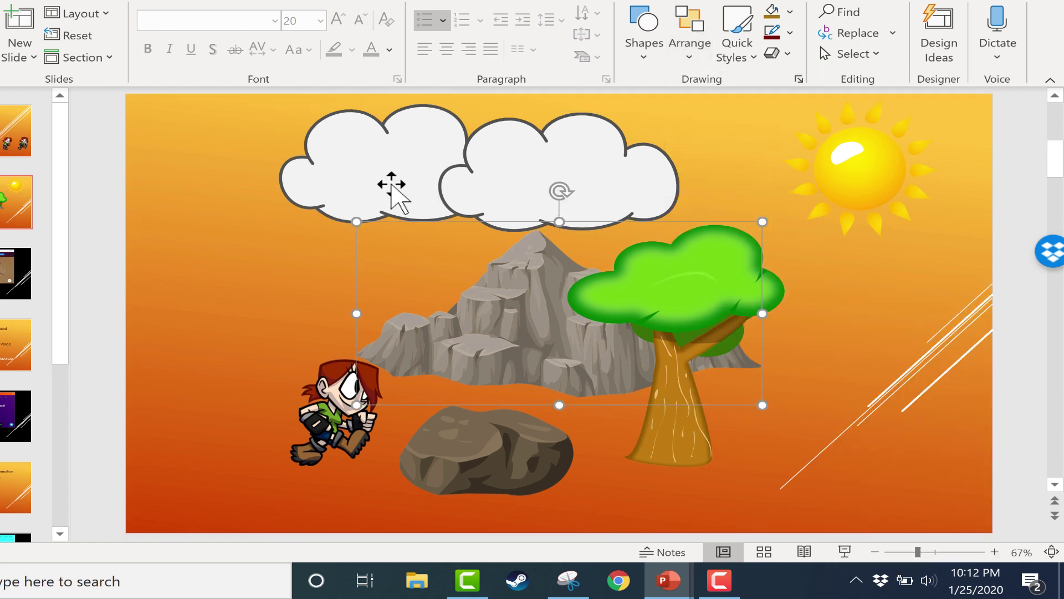
{"action": "left_click", "coordinate": [396, 189]}
{"action": "left_click", "coordinate": [687, 47]}
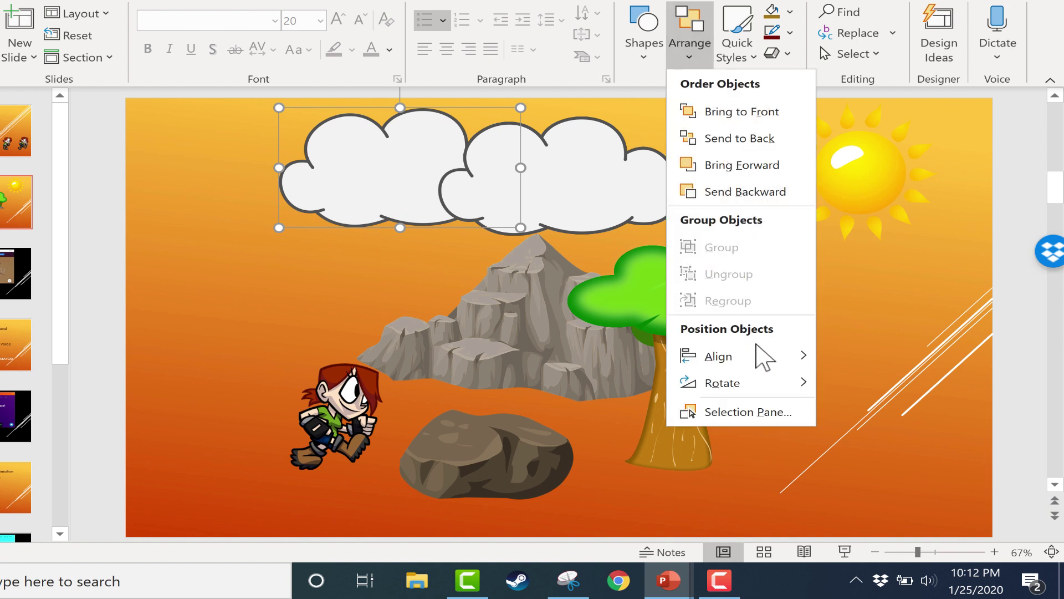
{"action": "mouse_move", "coordinate": [772, 360]}
{"action": "left_click", "coordinate": [860, 302]}
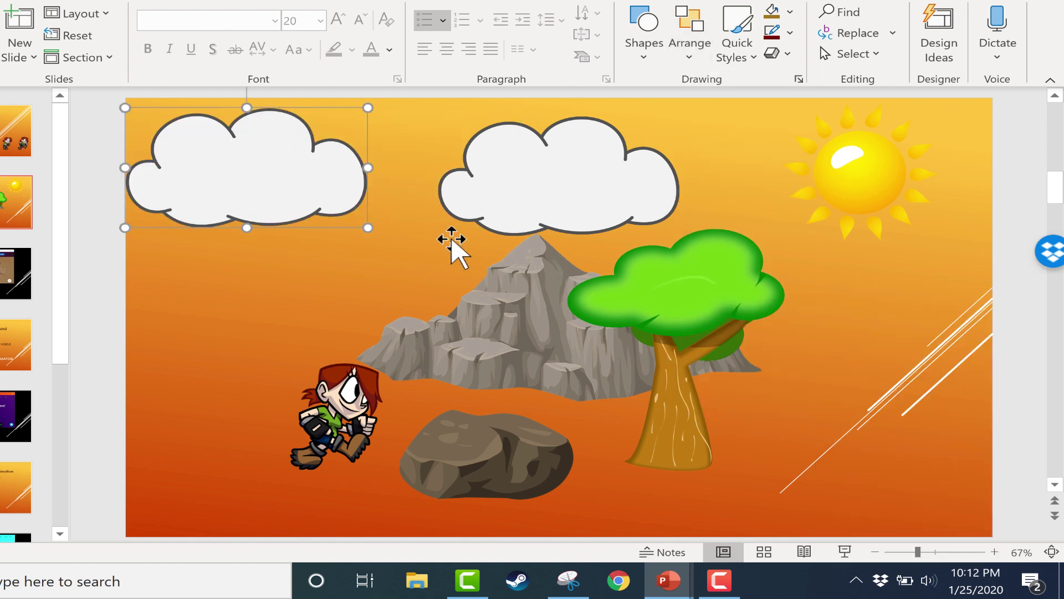
Align that cloud to the slide's right and bottom edges
{"action": "left_click", "coordinate": [701, 51]}
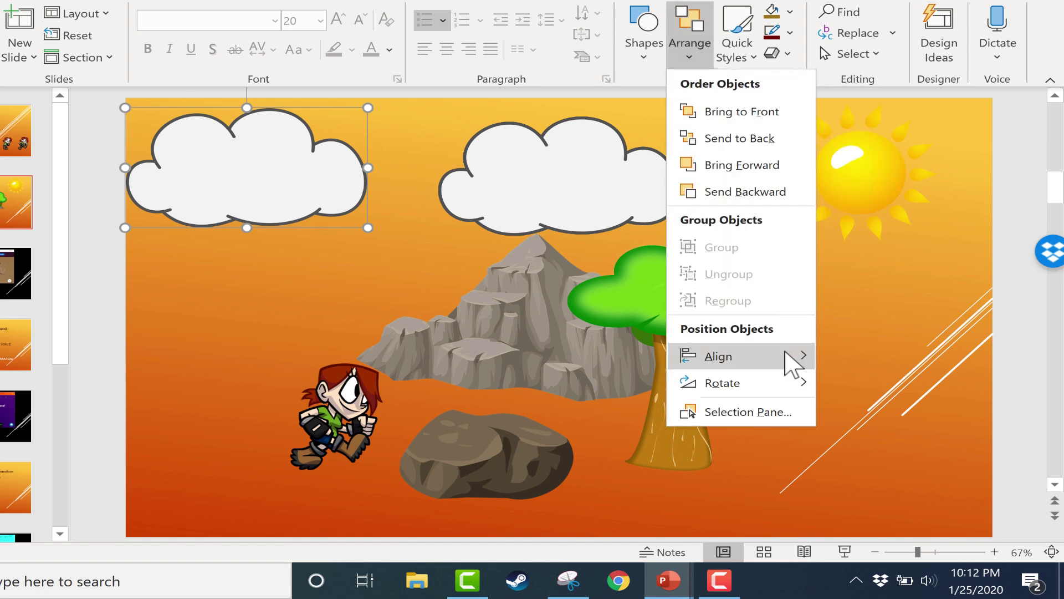
{"action": "mouse_move", "coordinate": [792, 359]}
{"action": "left_click", "coordinate": [895, 355]}
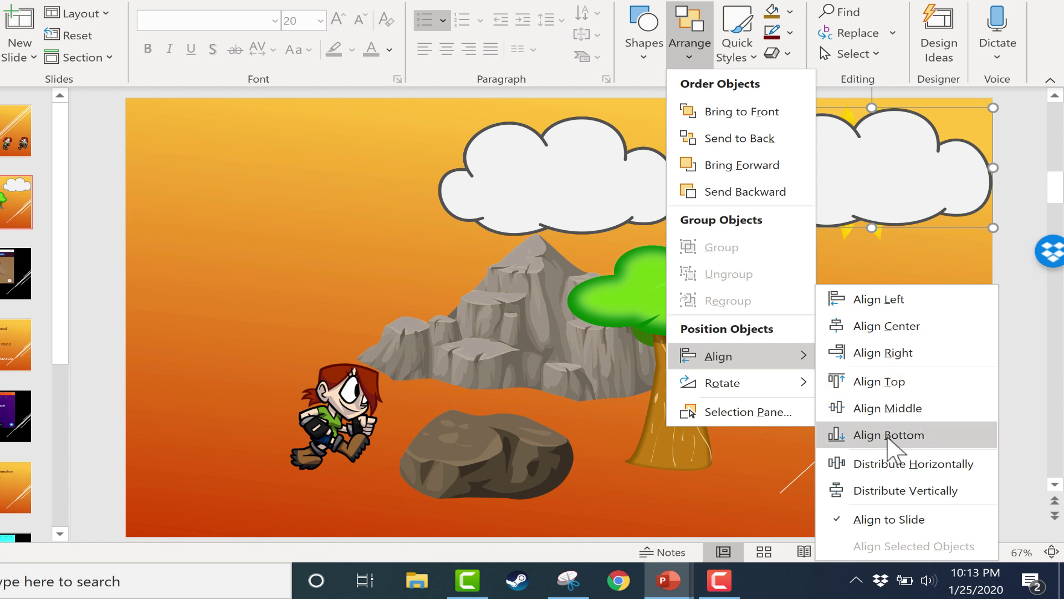
{"action": "left_click", "coordinate": [887, 434]}
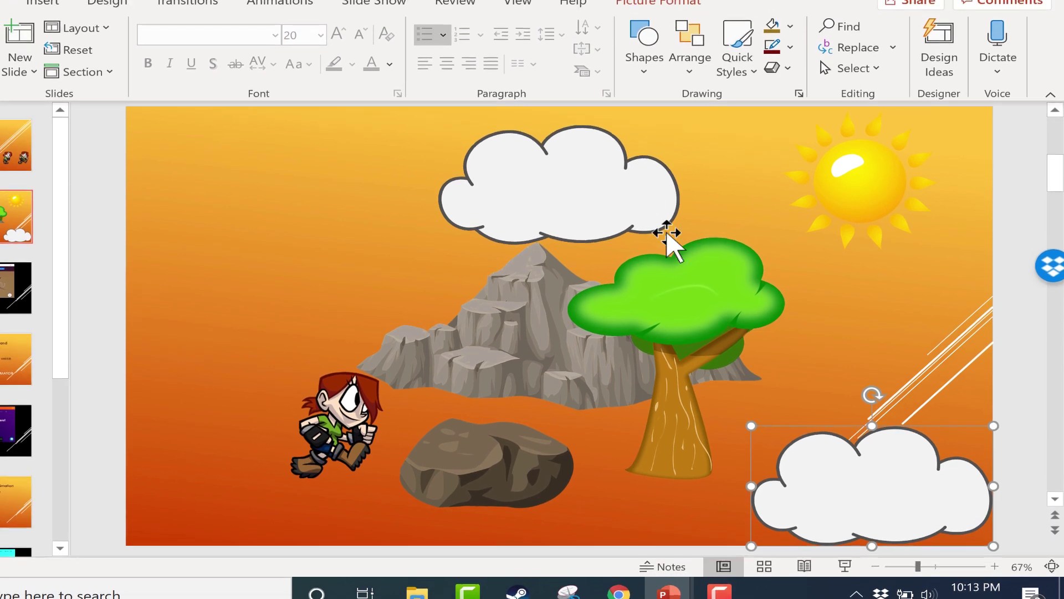
Select both clouds and align them by their tops and left edges
{"action": "left_click", "coordinate": [573, 176], "text": "shift"}
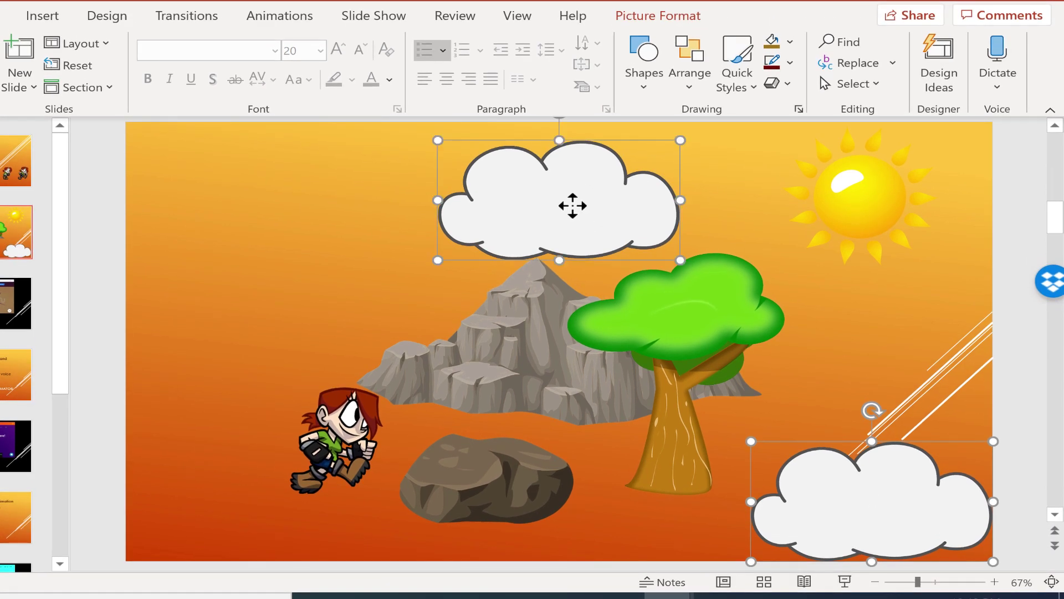
{"action": "left_click", "coordinate": [706, 78]}
{"action": "mouse_move", "coordinate": [793, 388]}
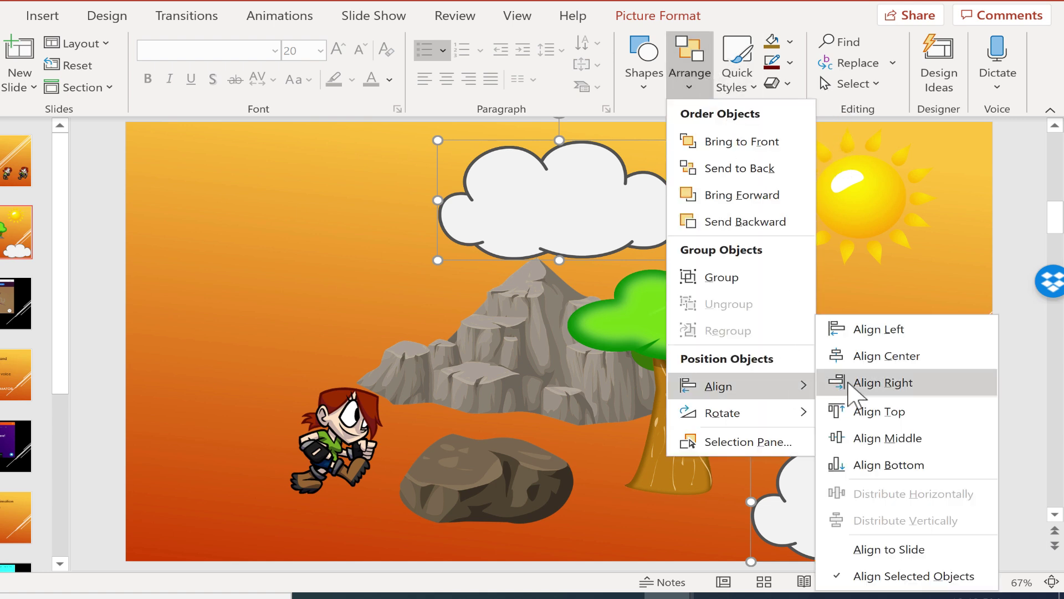
{"action": "left_click", "coordinate": [883, 417]}
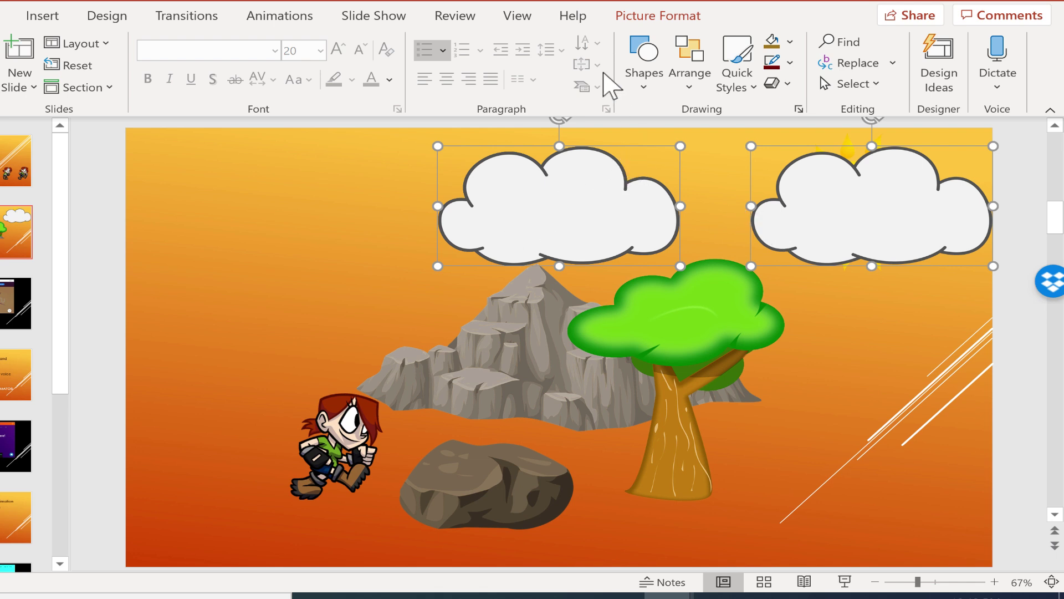
{"action": "left_click", "coordinate": [700, 81]}
{"action": "mouse_move", "coordinate": [798, 388]}
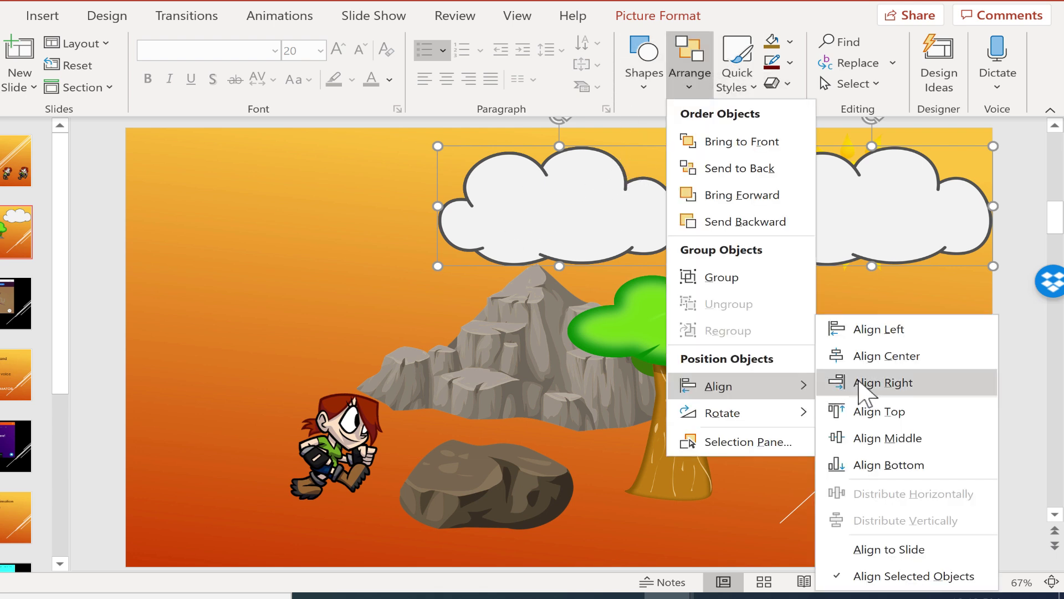
{"action": "left_click", "coordinate": [895, 328]}
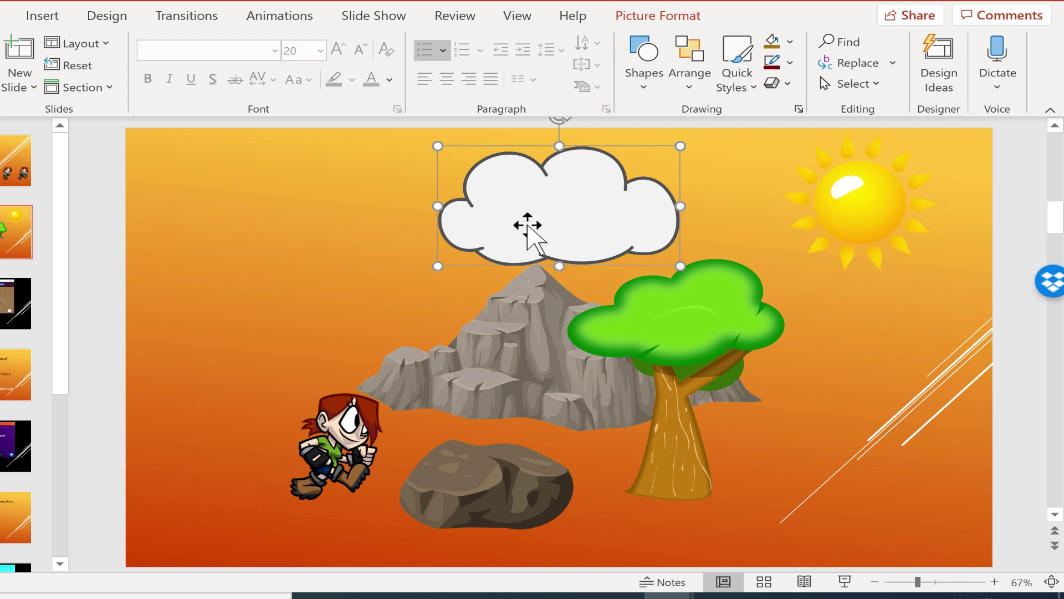
Copy a cloud to the lower right, then top-align it level with the other cloud
{"action": "left_click_drag", "start_coordinate": [551, 226], "coordinate": [728, 518]}
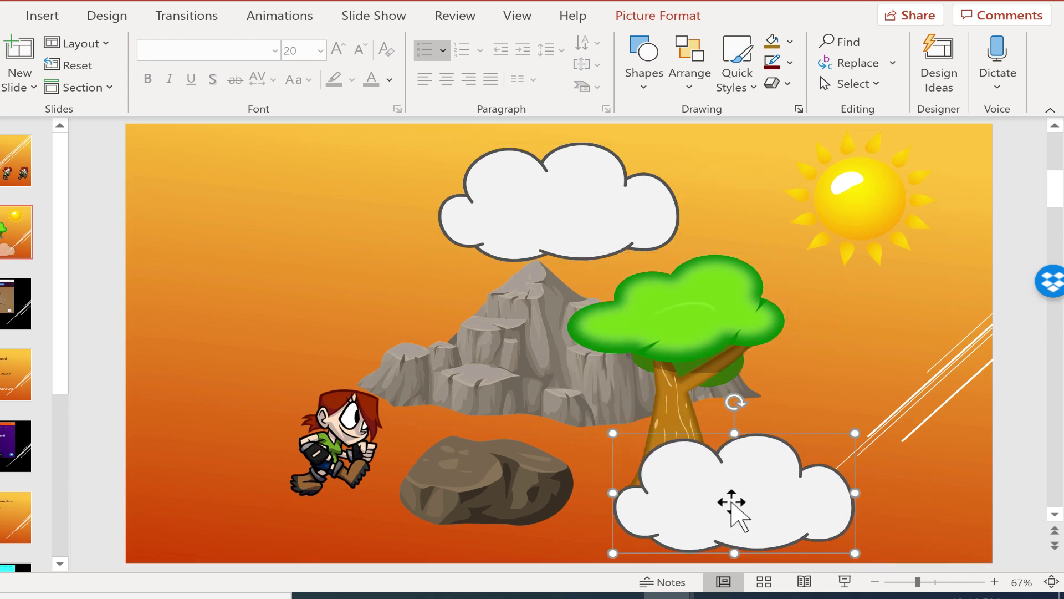
{"action": "left_click", "coordinate": [577, 215], "text": "shift"}
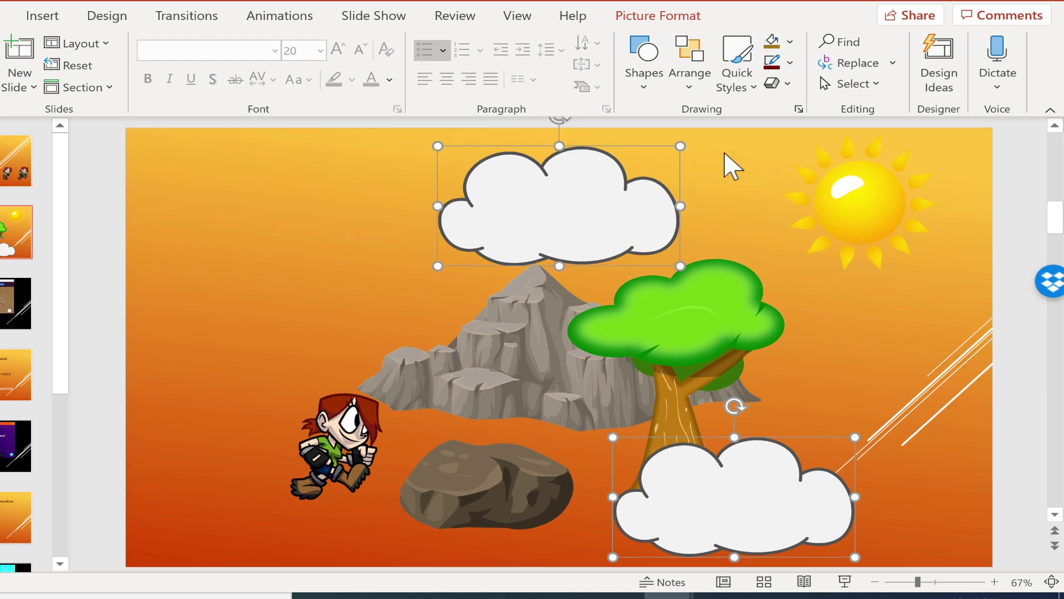
{"action": "left_click", "coordinate": [691, 84]}
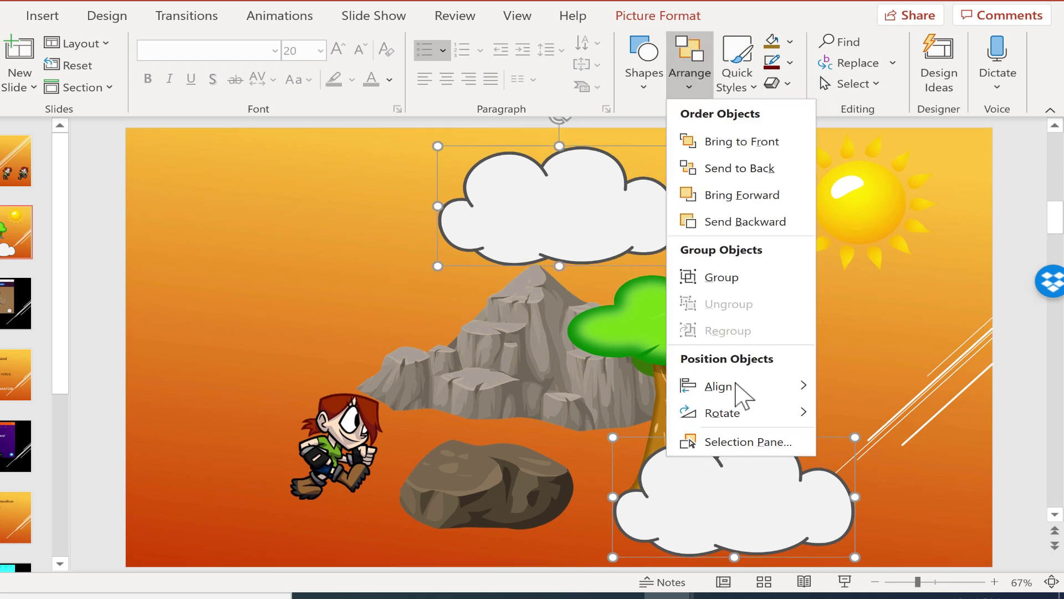
{"action": "mouse_move", "coordinate": [779, 389]}
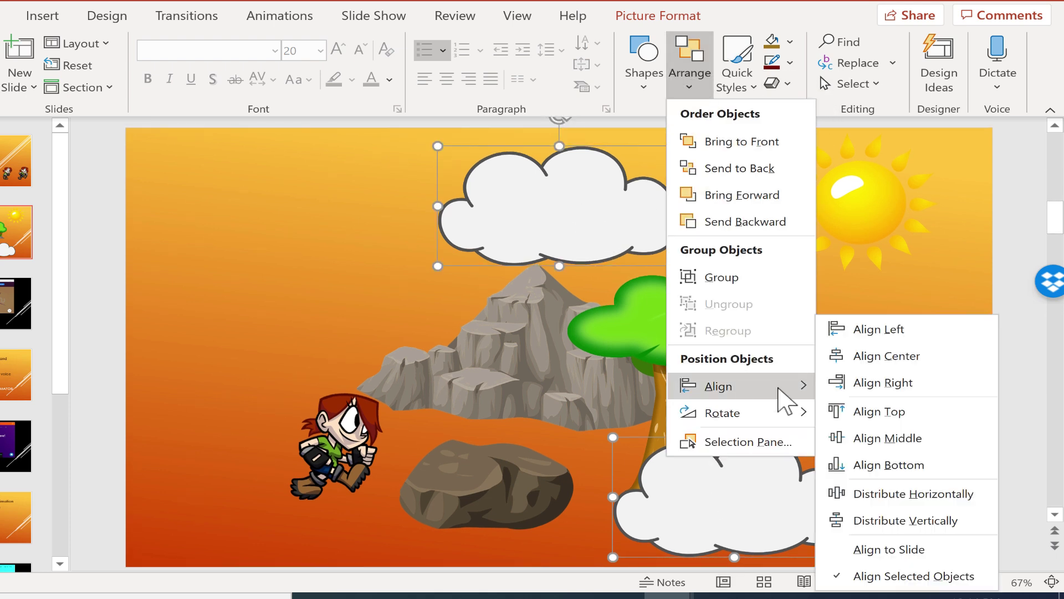
{"action": "left_click", "coordinate": [876, 411]}
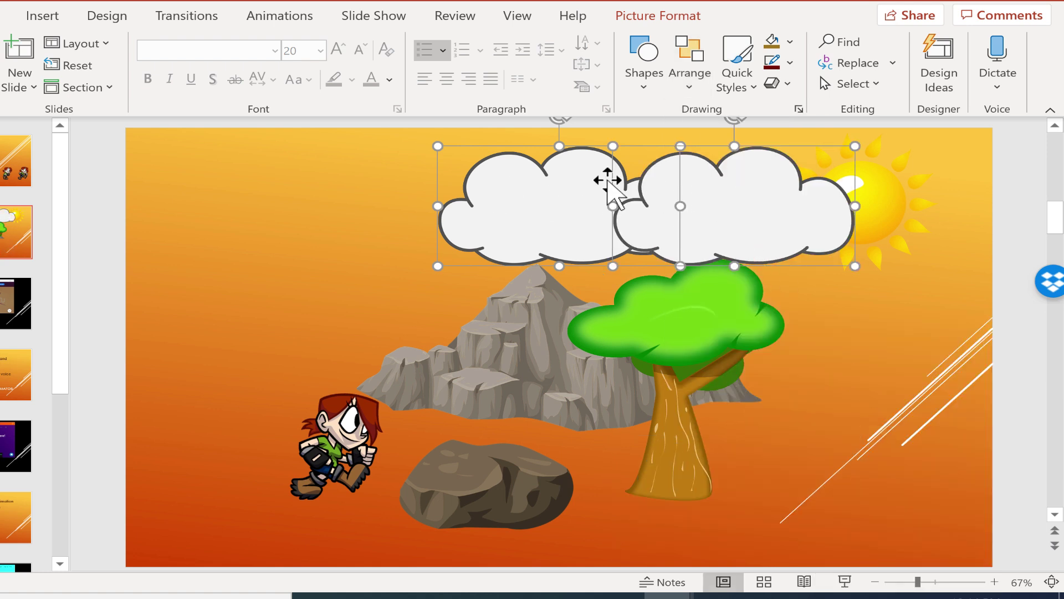
{"action": "left_click", "coordinate": [689, 77]}
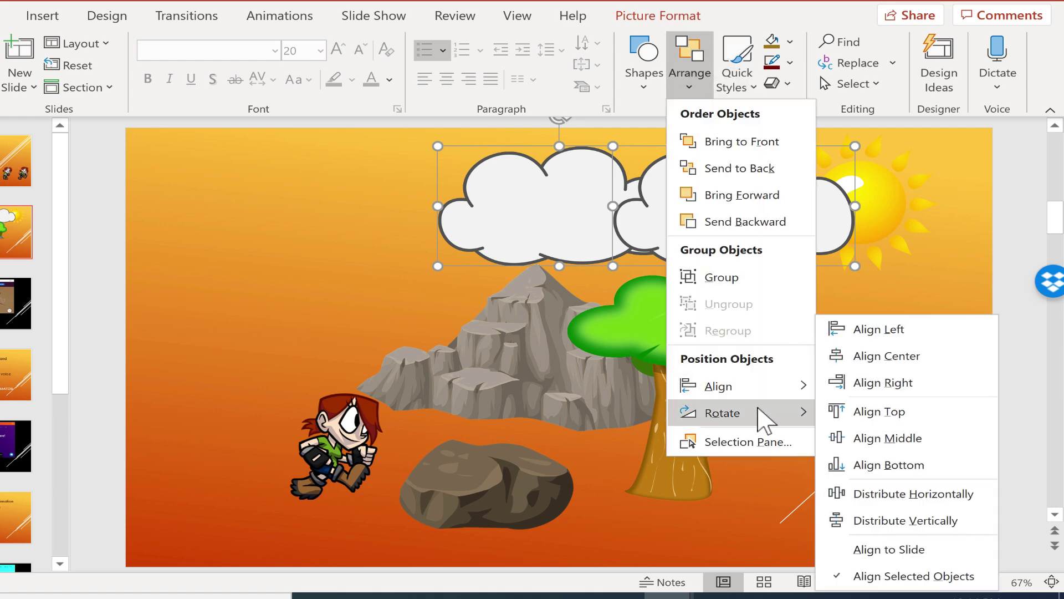
{"action": "mouse_move", "coordinate": [758, 387]}
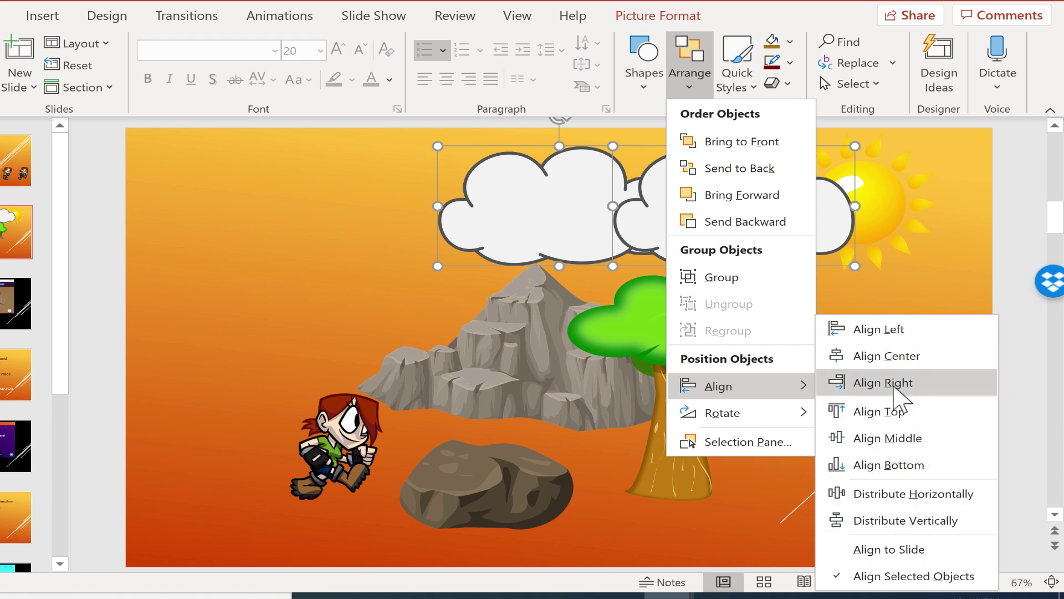
Distribute the clouds vertically, raise the climber, and shift the mountain to reveal it
{"action": "left_click", "coordinate": [946, 521]}
{"action": "left_click_drag", "start_coordinate": [325, 452], "coordinate": [339, 397]}
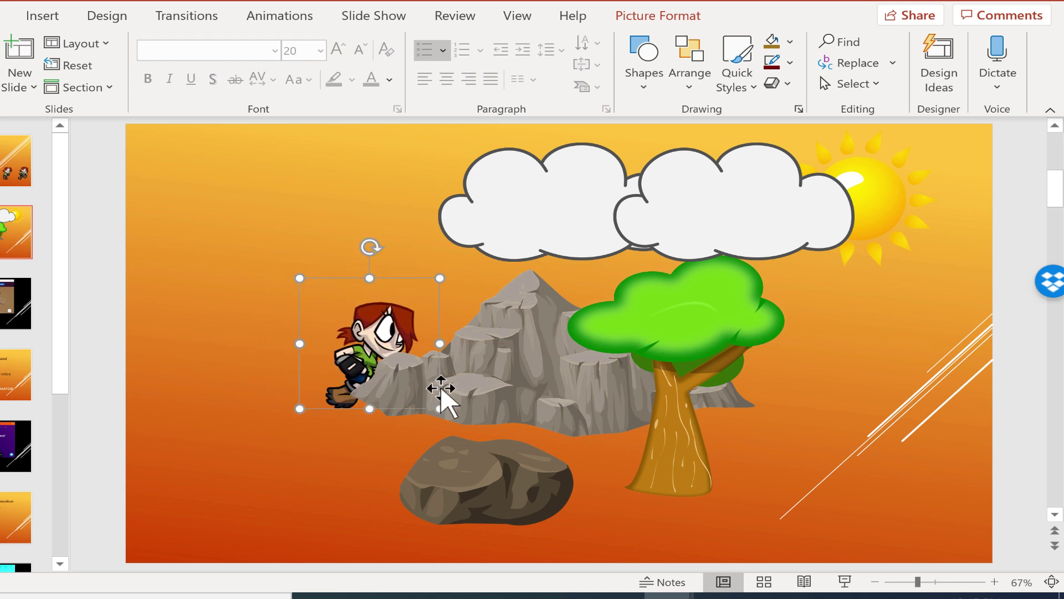
{"action": "left_click", "coordinate": [453, 338]}
{"action": "left_click_drag", "start_coordinate": [453, 338], "coordinate": [423, 340]}
{"action": "left_click_drag", "start_coordinate": [347, 372], "coordinate": [376, 393]}
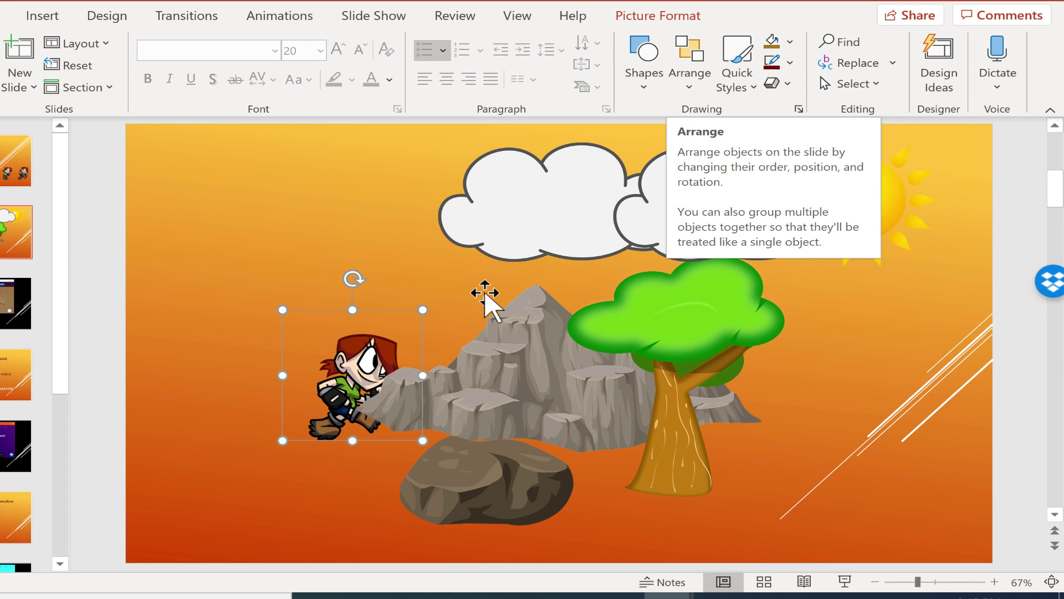
Bring the climber to the front and place it at the mountain's left edge
{"action": "left_click", "coordinate": [700, 69]}
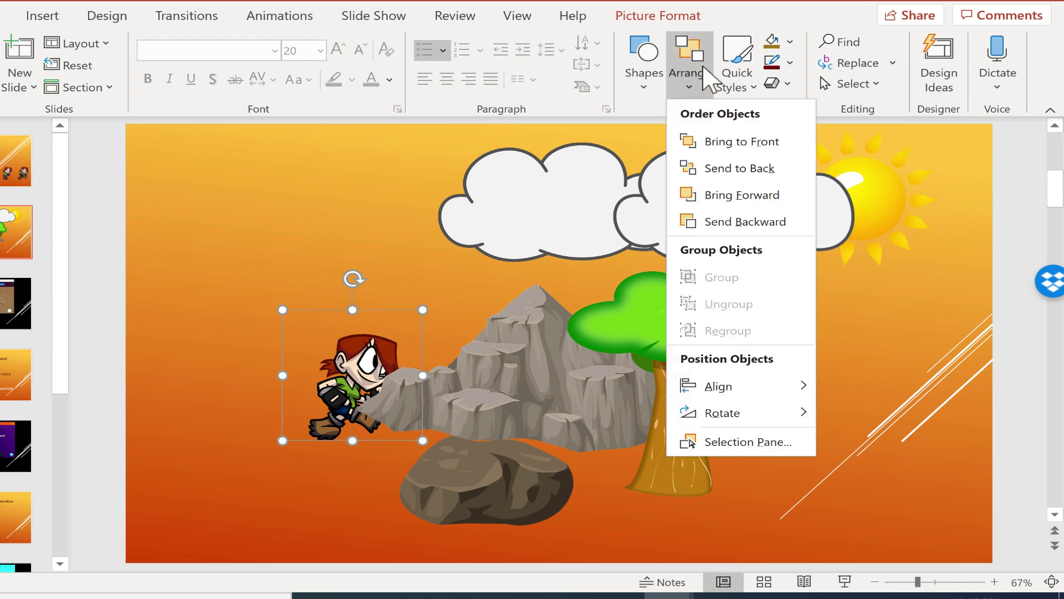
{"action": "left_click", "coordinate": [724, 145]}
{"action": "left_click_drag", "start_coordinate": [408, 378], "coordinate": [344, 385]}
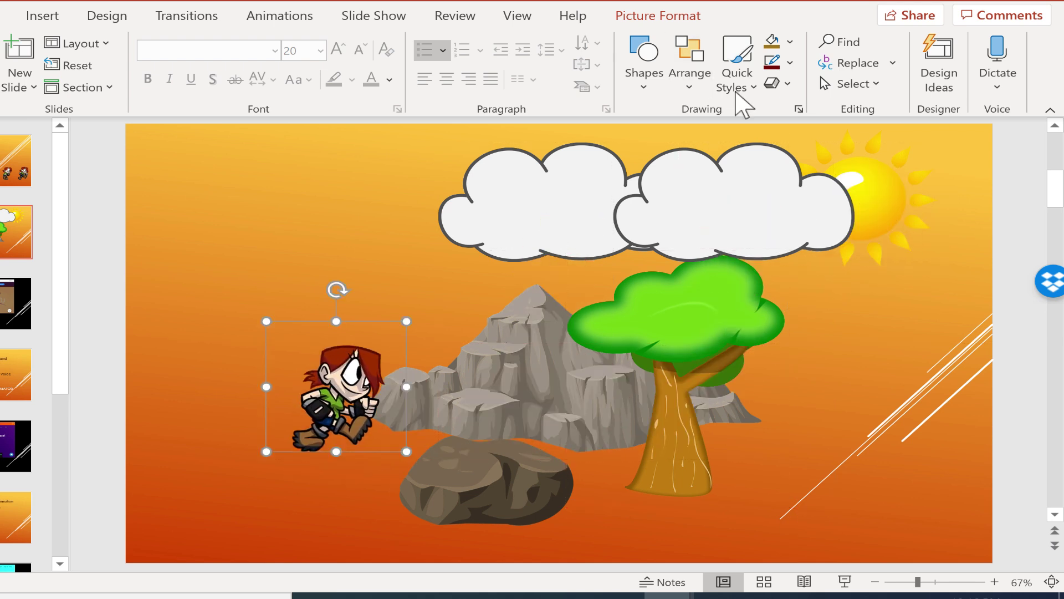
{"action": "left_click", "coordinate": [696, 89]}
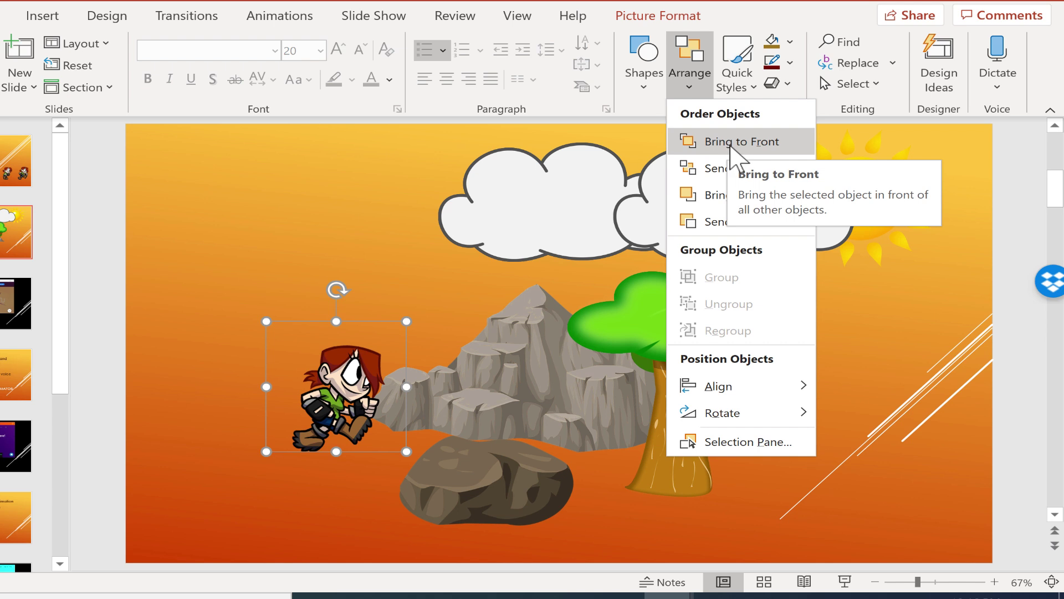
Send the climber behind all other objects and nudge him slightly right and down
{"action": "left_click", "coordinate": [720, 197]}
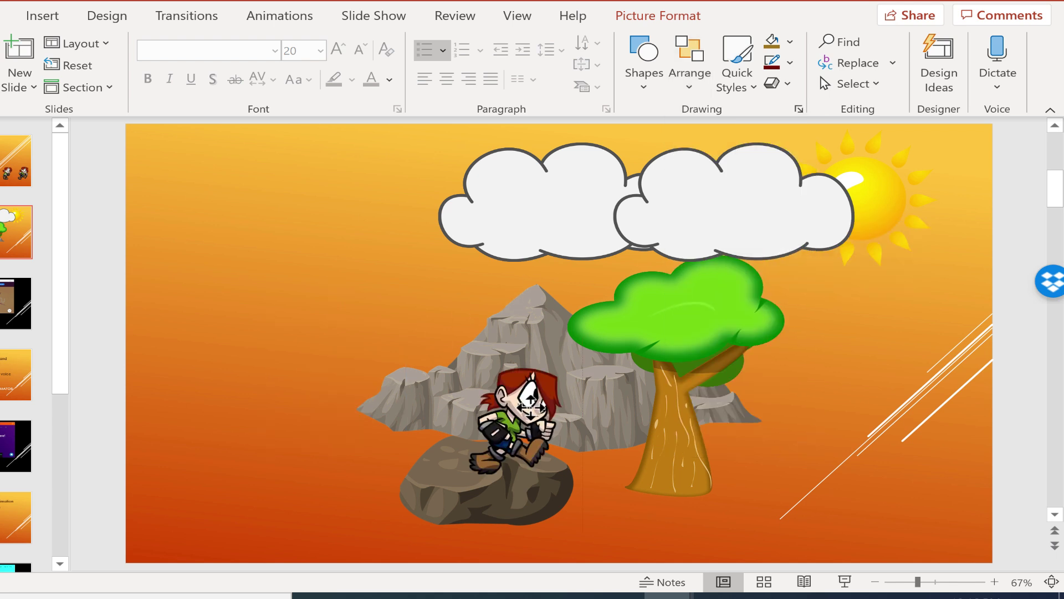
{"action": "left_click", "coordinate": [690, 83]}
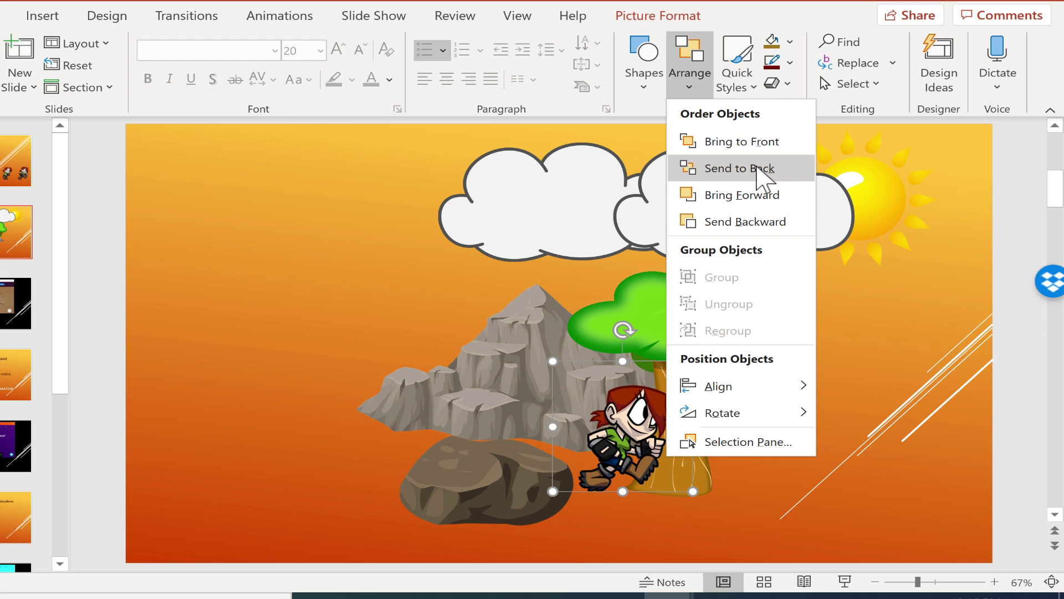
{"action": "left_click", "coordinate": [628, 448]}
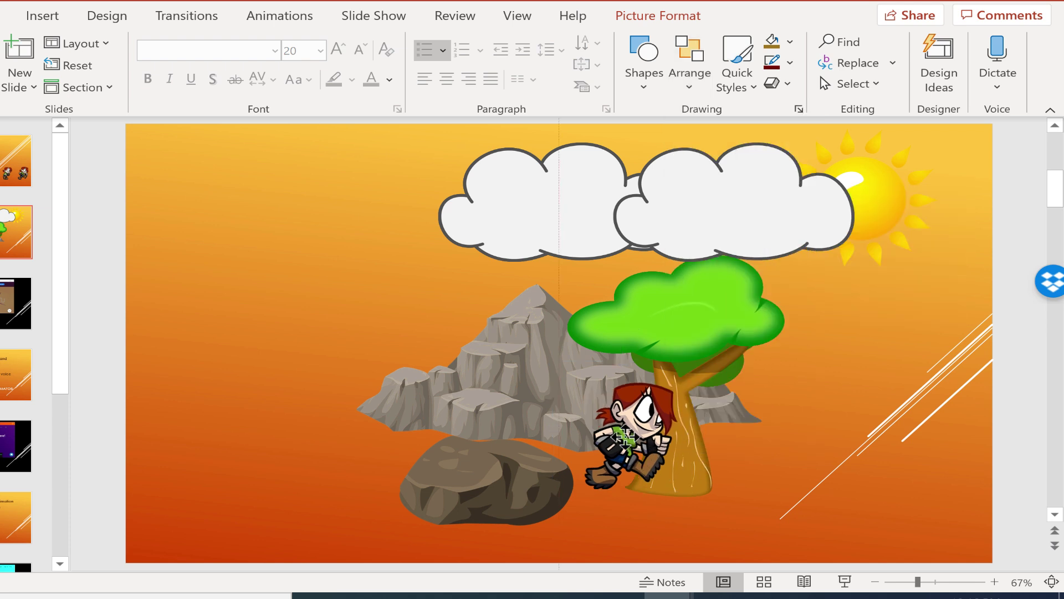
{"action": "mouse_move", "coordinate": [623, 437]}
{"action": "left_mouse_down"}
{"action": "mouse_move", "coordinate": [631, 442]}
{"action": "mouse_move", "coordinate": [560, 460]}
{"action": "mouse_move", "coordinate": [612, 436]}
{"action": "mouse_move", "coordinate": [634, 443]}
{"action": "left_mouse_up"}
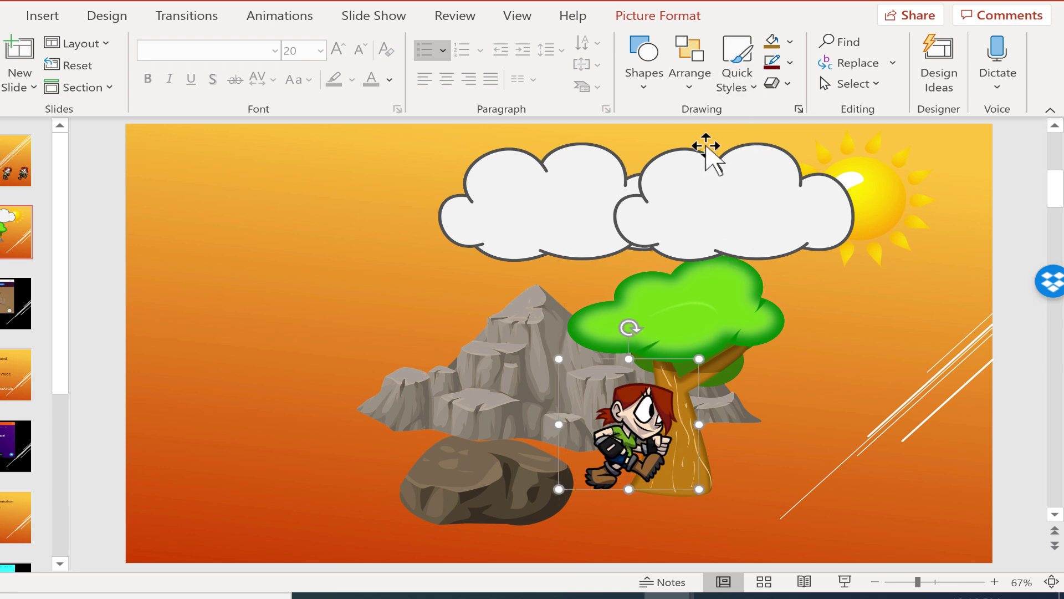
Step the climber back one layer at a time until the tree trunk overlaps him
{"action": "left_click", "coordinate": [691, 83]}
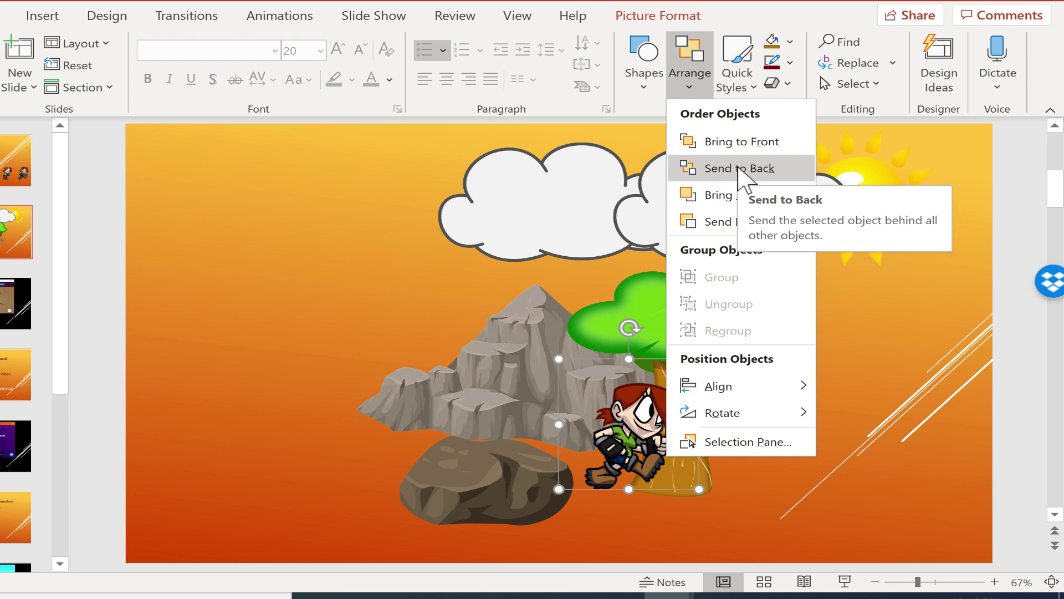
{"action": "left_click", "coordinate": [703, 224]}
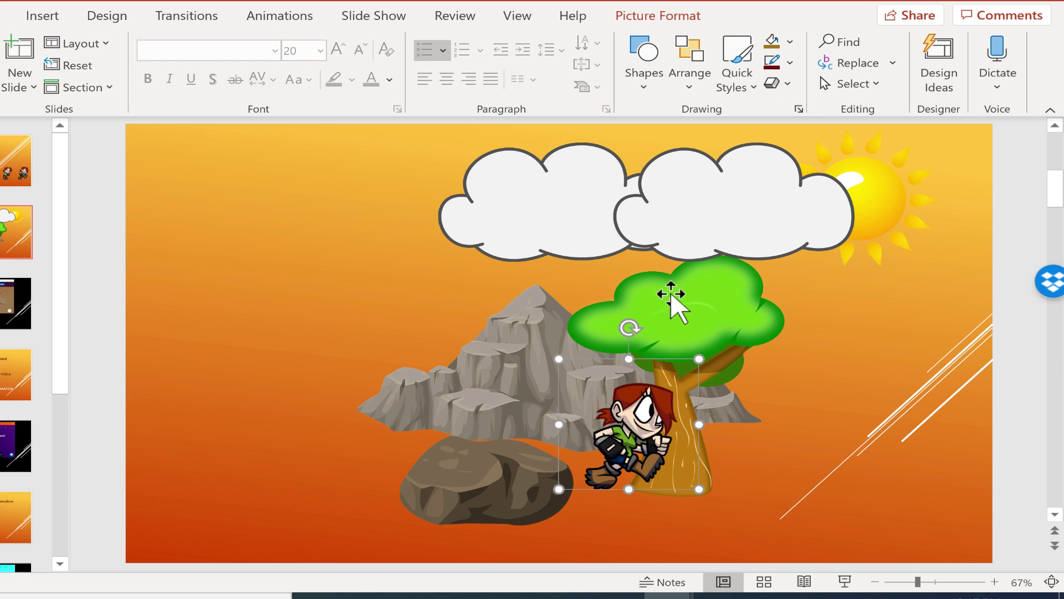
{"action": "left_click", "coordinate": [693, 85]}
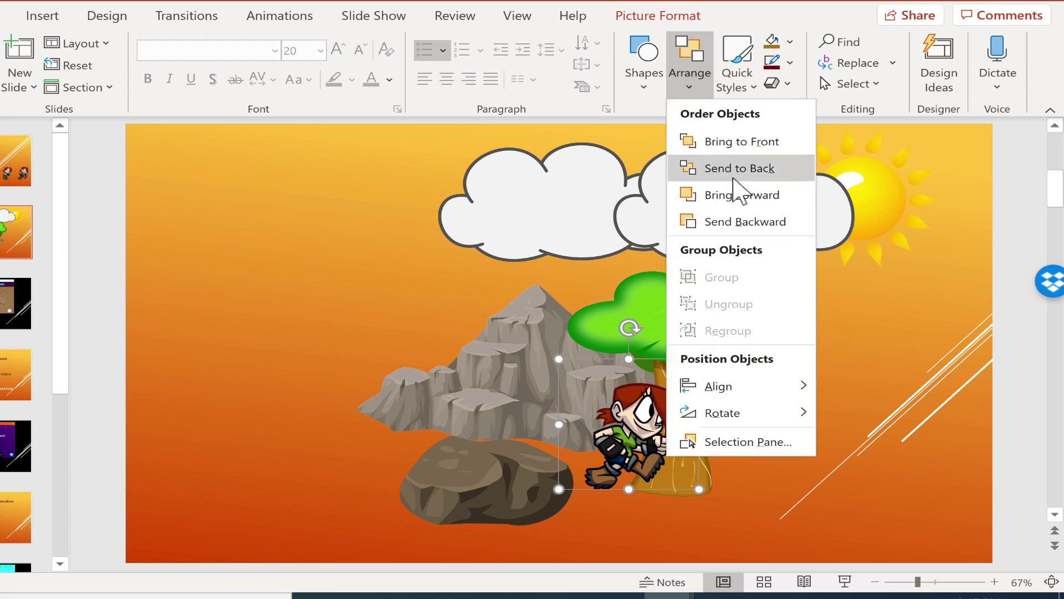
{"action": "left_click", "coordinate": [756, 223]}
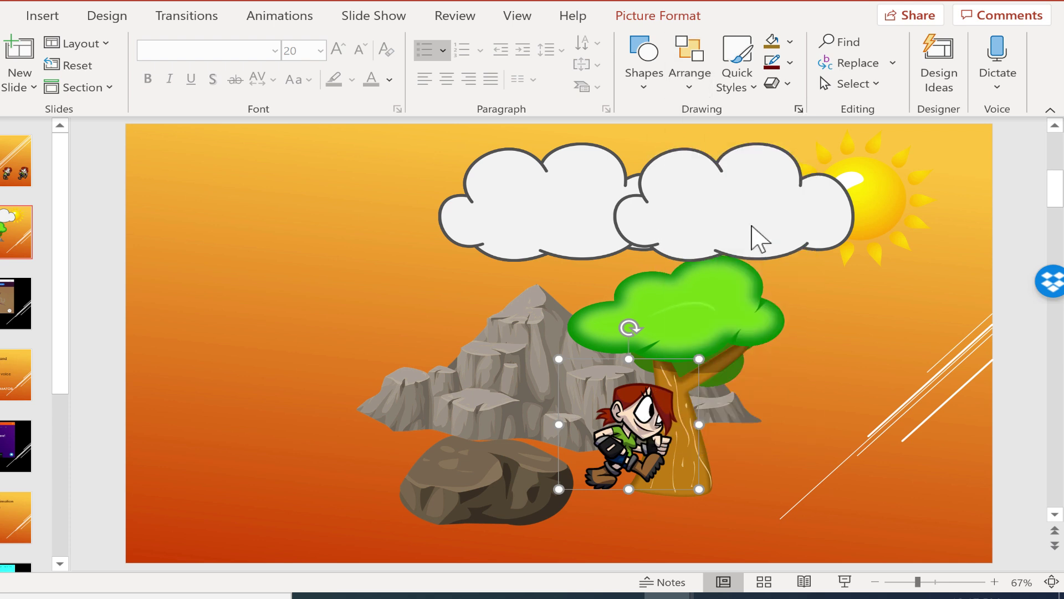
{"action": "left_click", "coordinate": [692, 86]}
{"action": "left_click", "coordinate": [758, 222]}
{"action": "left_click", "coordinate": [690, 83]}
{"action": "left_click", "coordinate": [757, 222]}
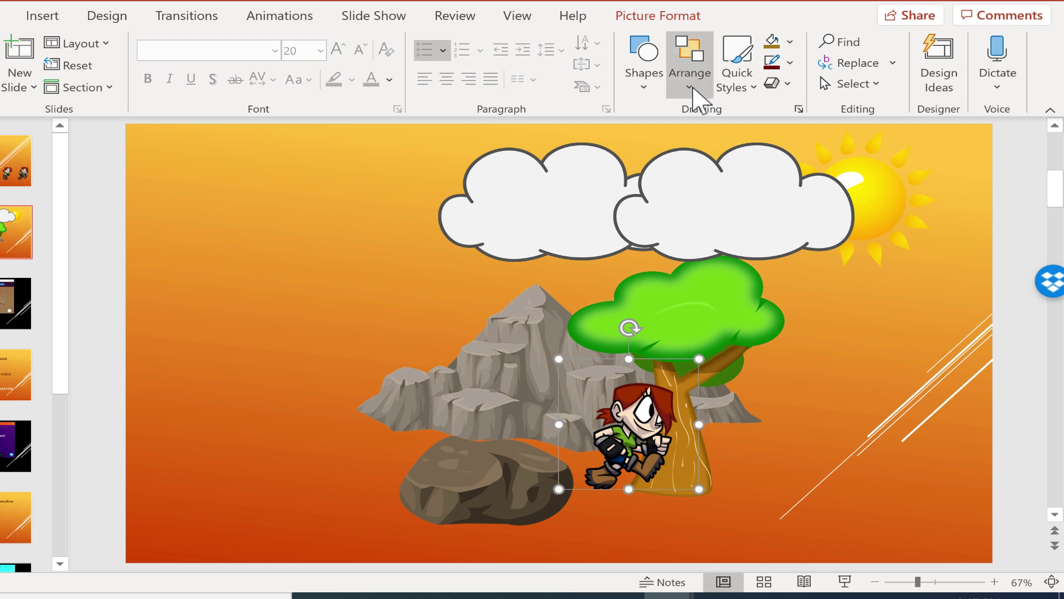
{"action": "left_click", "coordinate": [690, 84]}
{"action": "left_click", "coordinate": [746, 228]}
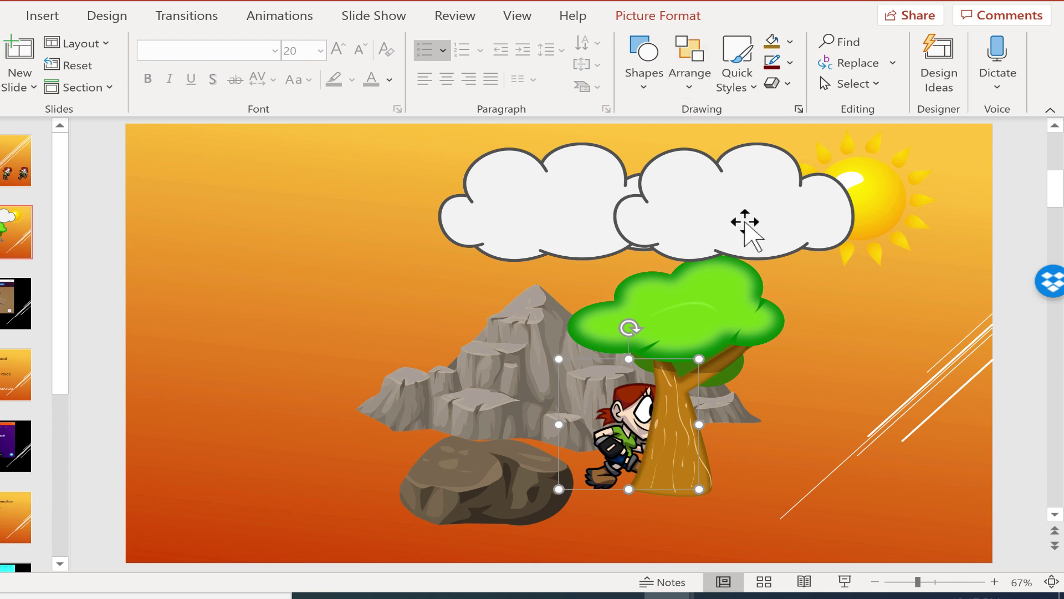
{"action": "left_click", "coordinate": [696, 328]}
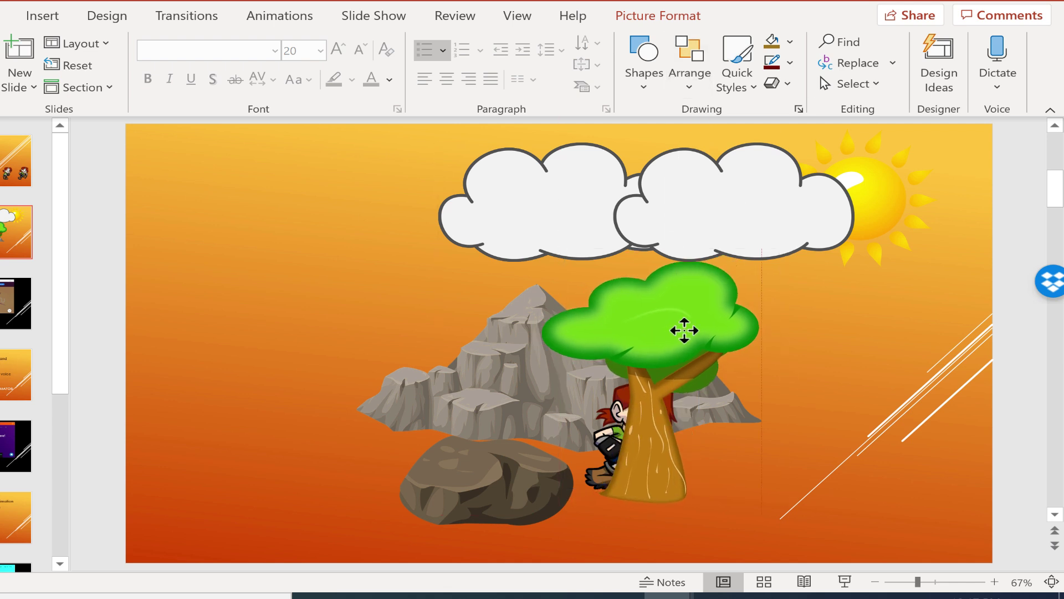
Move the boulder right so it sits in front of the climber
{"action": "mouse_move", "coordinate": [521, 478]}
{"action": "left_mouse_down"}
{"action": "mouse_move", "coordinate": [591, 458]}
{"action": "mouse_move", "coordinate": [510, 484]}
{"action": "left_mouse_up"}
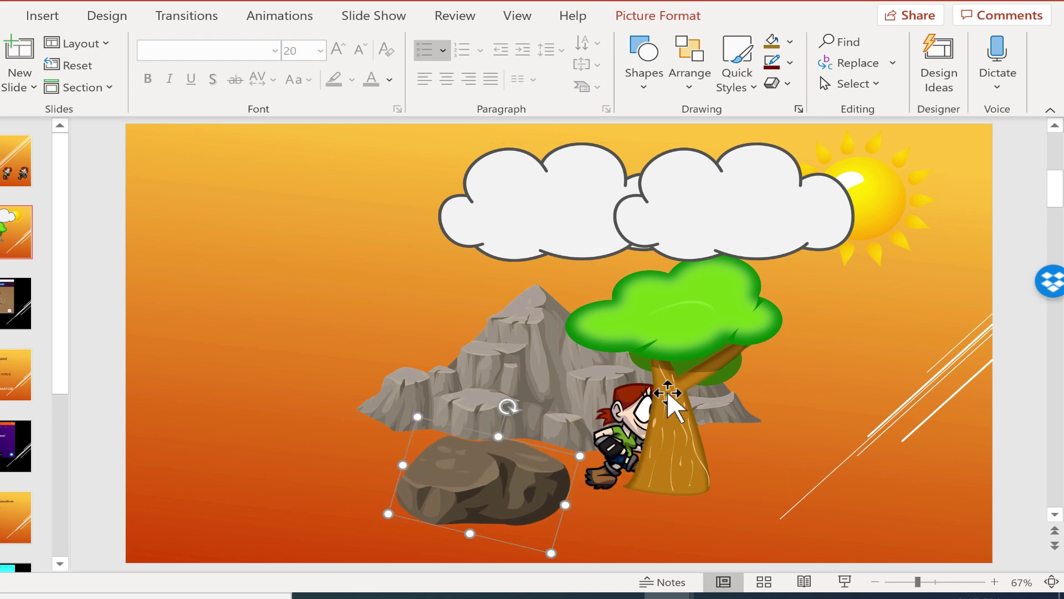
{"action": "left_click", "coordinate": [700, 334]}
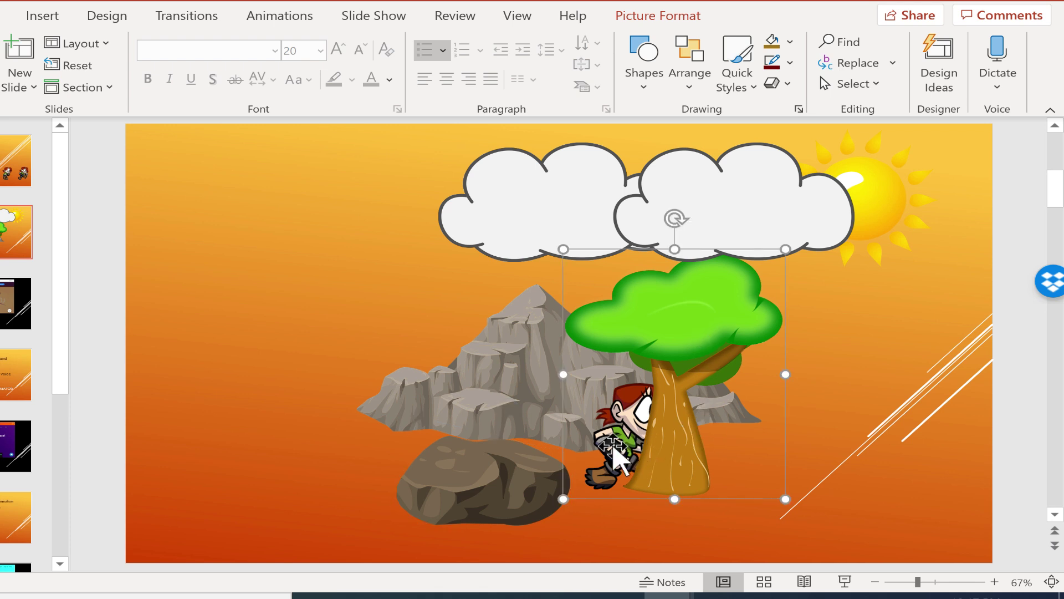
{"action": "left_click", "coordinate": [574, 452]}
{"action": "left_click_drag", "start_coordinate": [487, 487], "coordinate": [546, 470]}
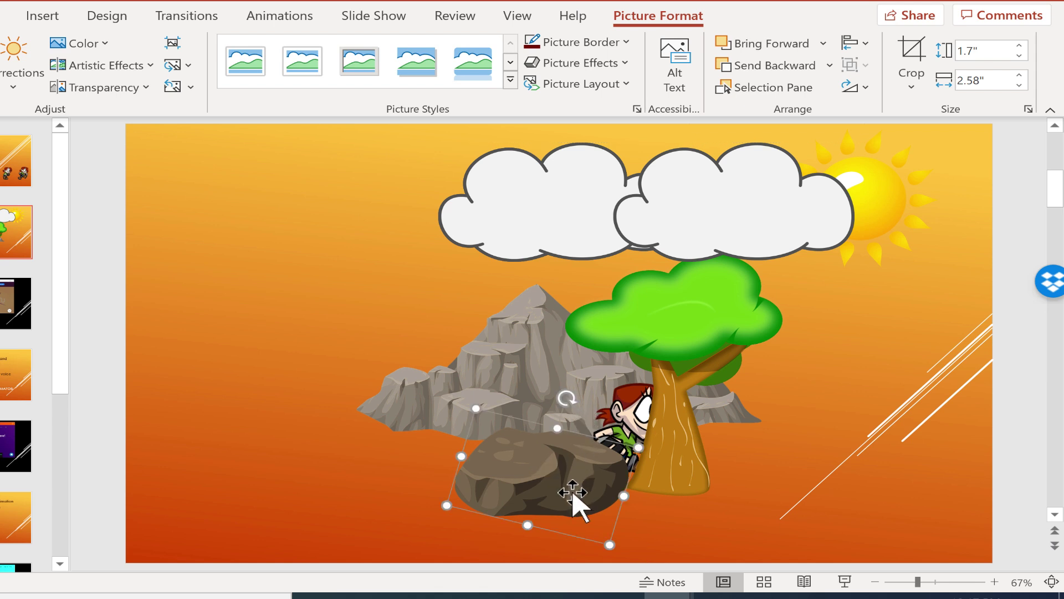
Send the boulder back two layers behind the climber and raise it slightly
{"action": "left_click", "coordinate": [2, 16]}
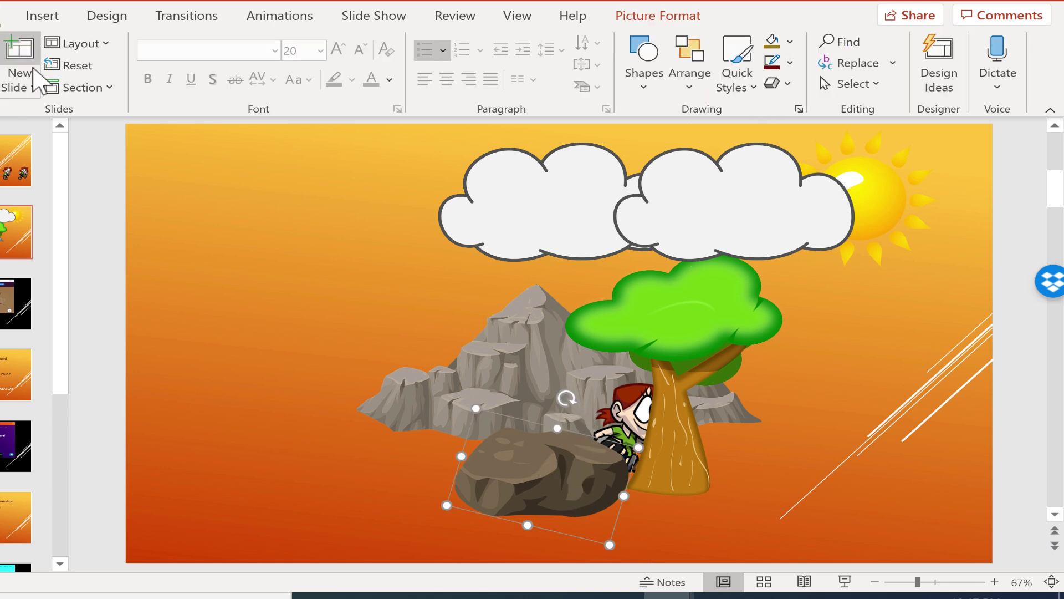
{"action": "left_click", "coordinate": [689, 78]}
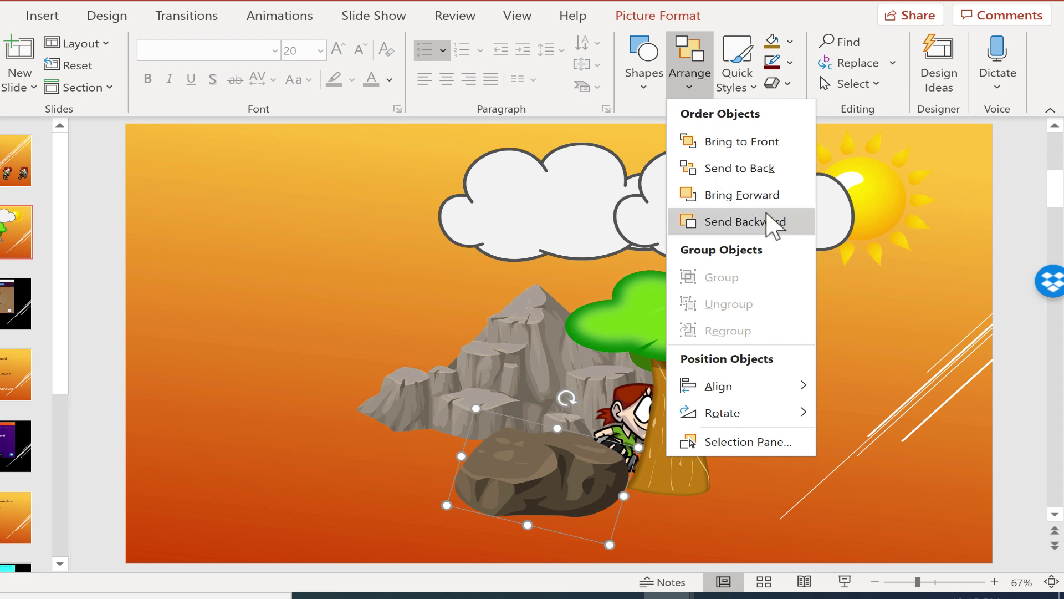
{"action": "left_click", "coordinate": [774, 225]}
{"action": "left_click", "coordinate": [689, 64]}
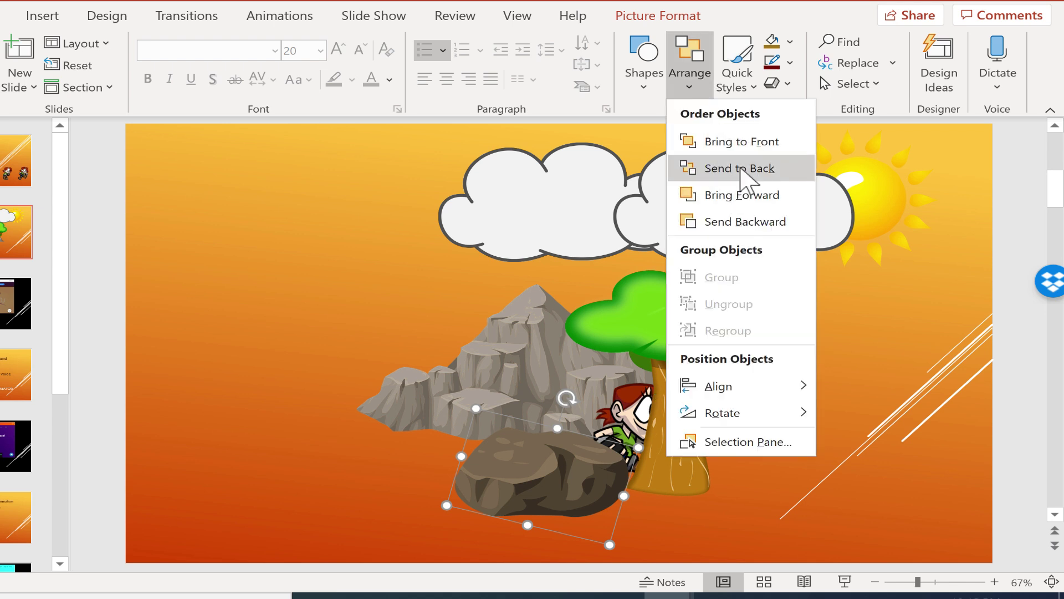
{"action": "left_click", "coordinate": [761, 224]}
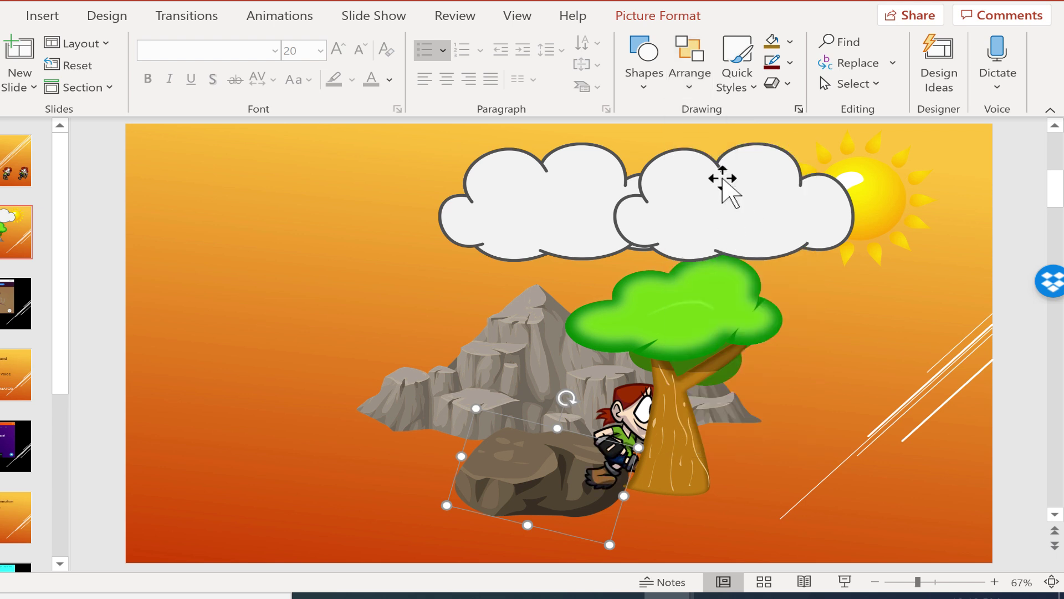
{"action": "left_click_drag", "start_coordinate": [554, 466], "coordinate": [565, 443]}
Lower the tree slightly so the climber peeks out from behind its trunk
{"action": "left_click_drag", "start_coordinate": [678, 452], "coordinate": [672, 439]}
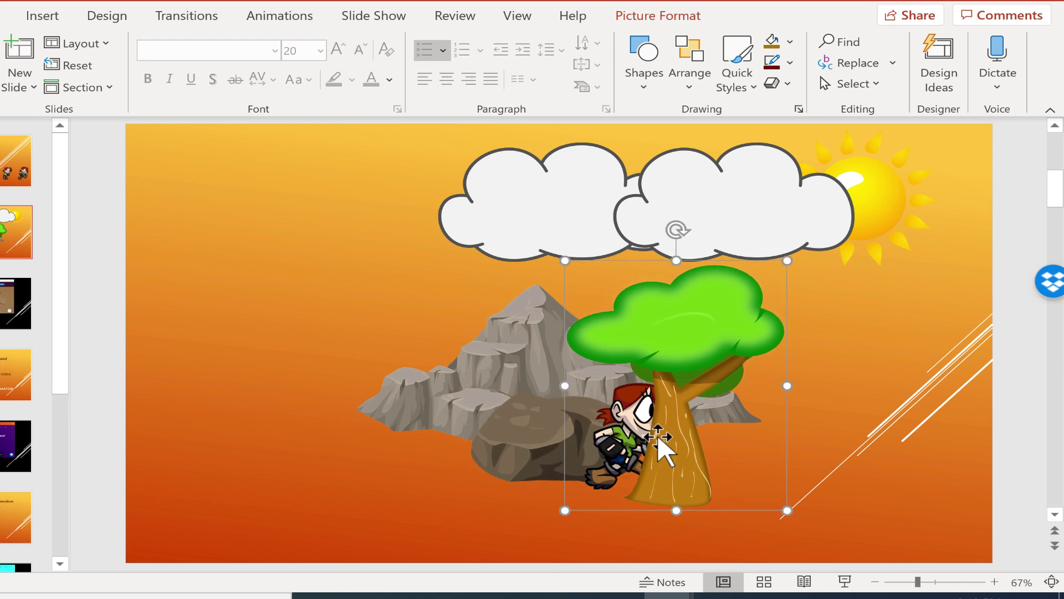
{"action": "left_click_drag", "start_coordinate": [663, 444], "coordinate": [663, 448]}
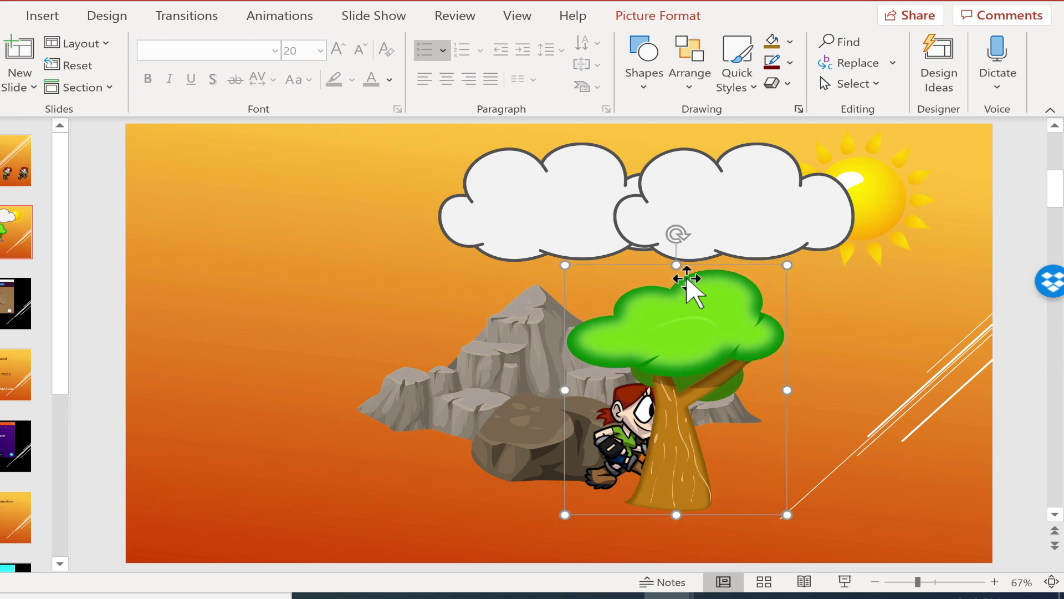
{"action": "left_click", "coordinate": [690, 83]}
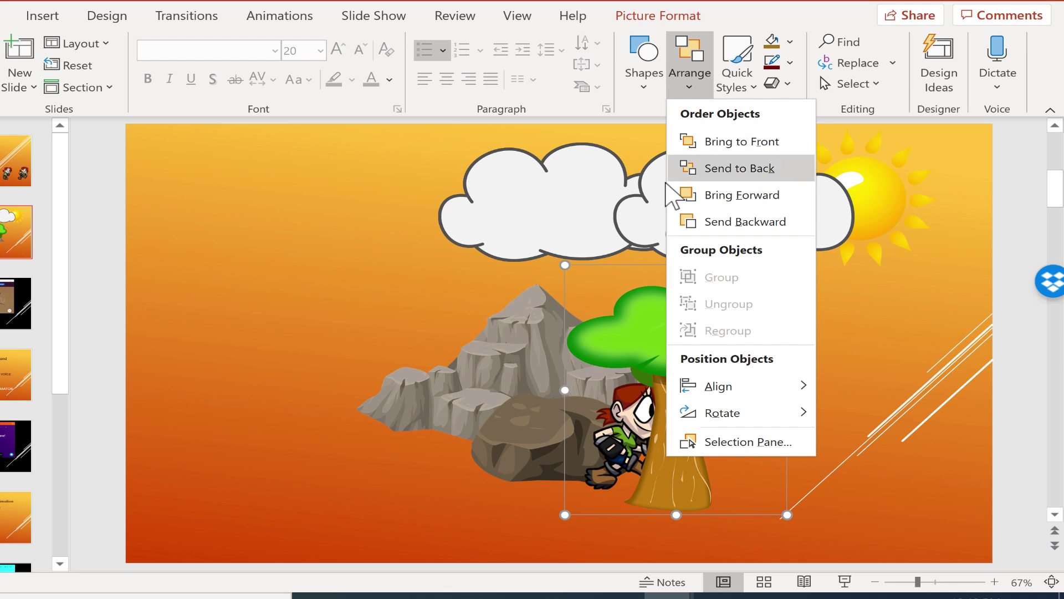
Move the tree right and the climber left, enlarge the mountain, and Ctrl-drag a third cloud
{"action": "left_click_drag", "start_coordinate": [676, 483], "coordinate": [756, 482]}
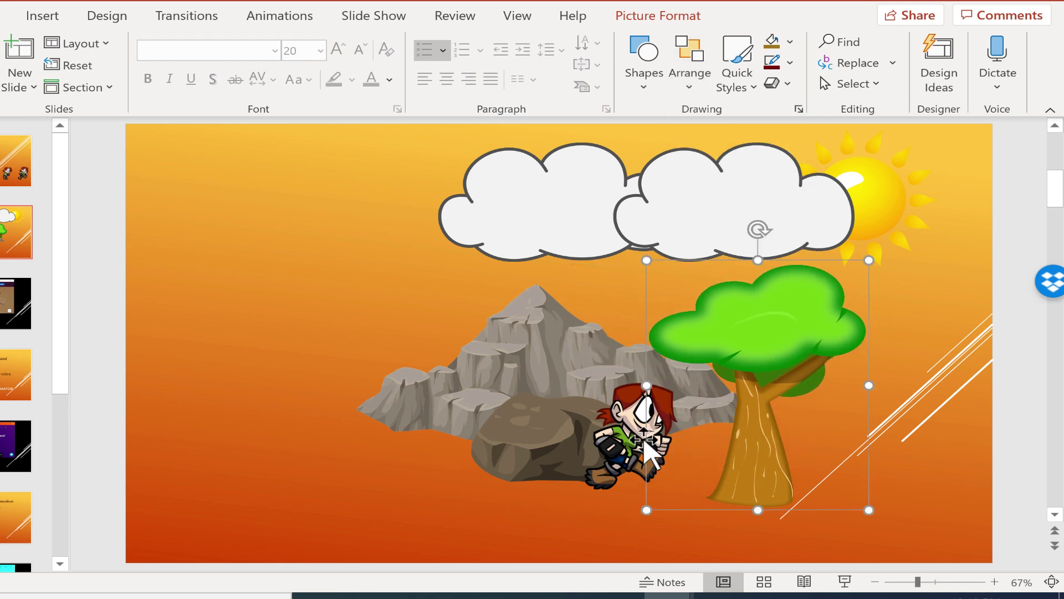
{"action": "left_click_drag", "start_coordinate": [655, 438], "coordinate": [287, 416]}
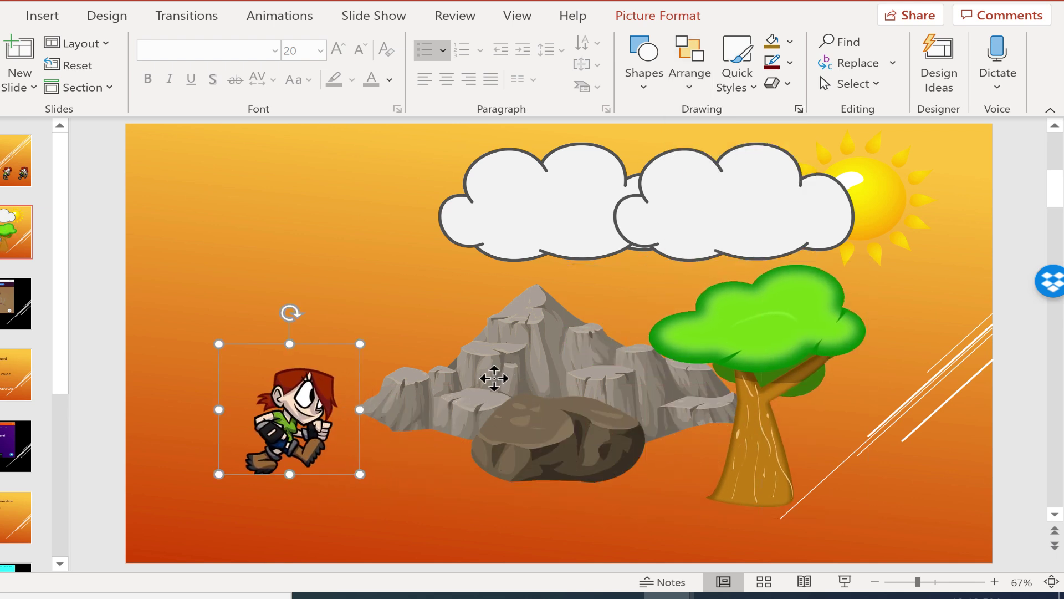
{"action": "left_click_drag", "start_coordinate": [491, 373], "coordinate": [436, 418]}
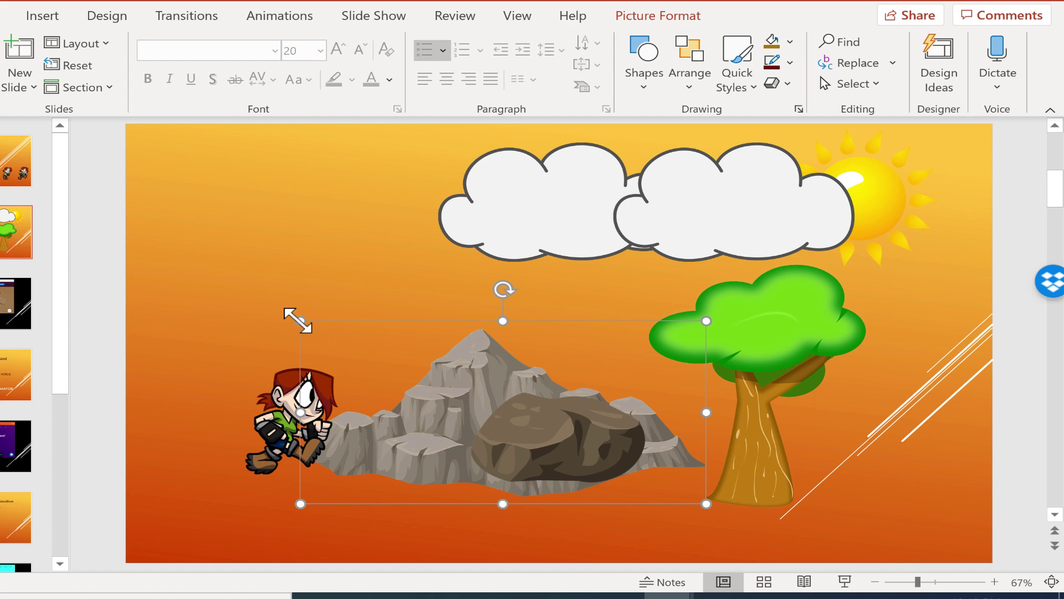
{"action": "left_click_drag", "start_coordinate": [301, 321], "coordinate": [150, 191]}
{"action": "left_click_drag", "start_coordinate": [480, 333], "coordinate": [707, 340]}
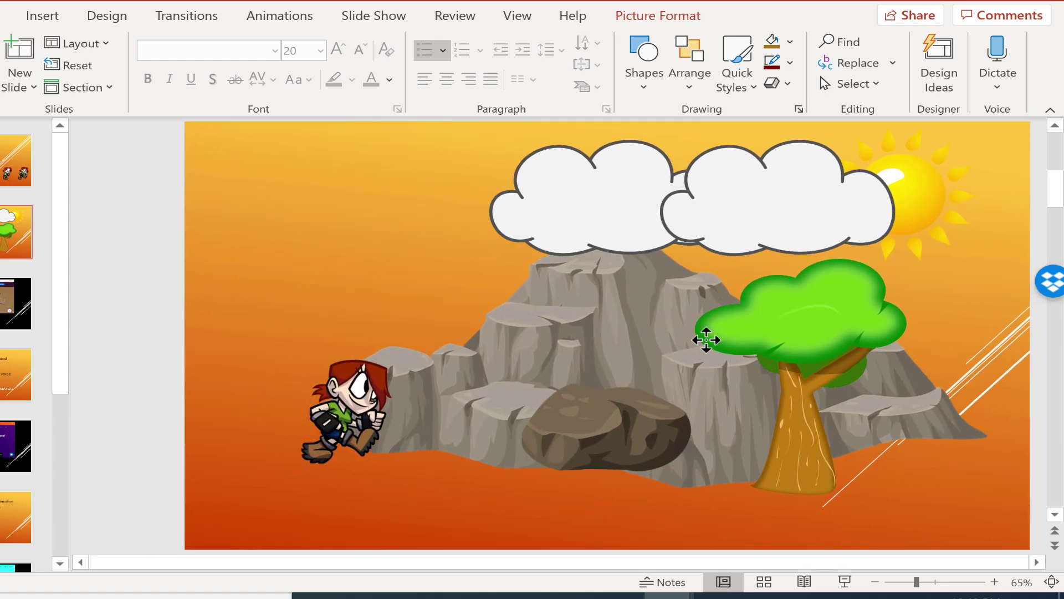
{"action": "key", "text": "ctrl+z"}
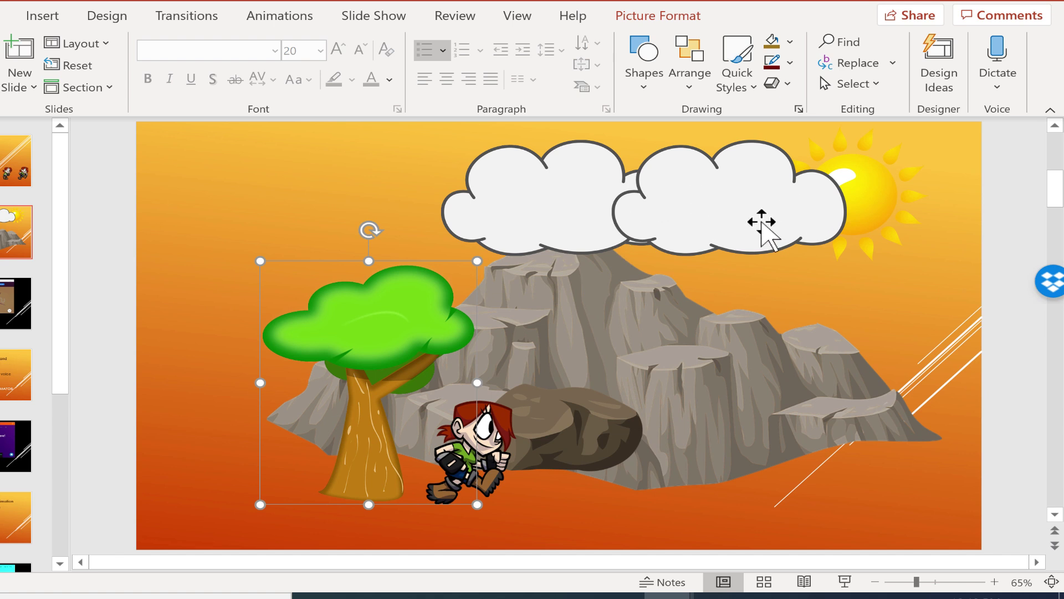
{"action": "left_click_drag", "start_coordinate": [553, 204], "coordinate": [431, 202]}
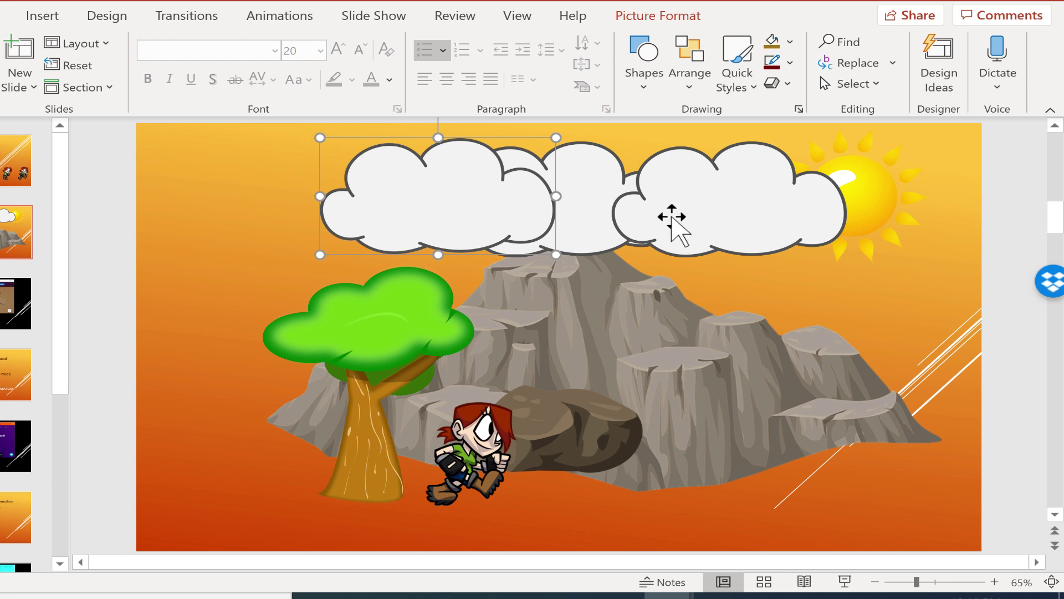
Space the three clouds across the top, sliding the right cloud left over the middle one
{"action": "key", "text": "Escape"}
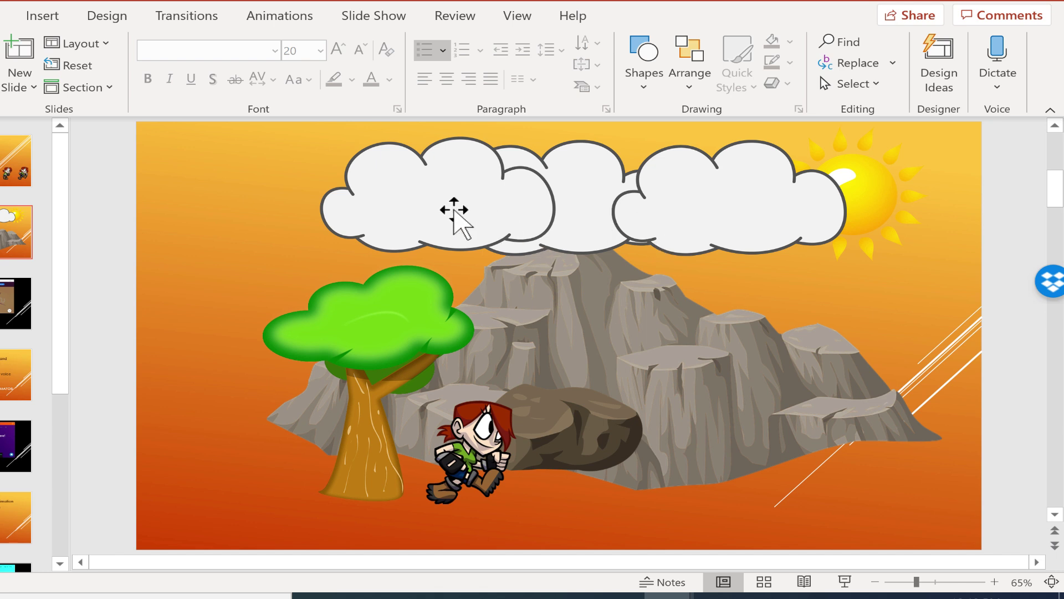
{"action": "mouse_move", "coordinate": [454, 217]}
{"action": "left_mouse_down"}
{"action": "mouse_move", "coordinate": [385, 207]}
{"action": "mouse_move", "coordinate": [434, 211]}
{"action": "left_mouse_up"}
{"action": "mouse_move", "coordinate": [575, 196]}
{"action": "left_mouse_down"}
{"action": "mouse_move", "coordinate": [554, 191]}
{"action": "mouse_move", "coordinate": [575, 197]}
{"action": "left_mouse_up"}
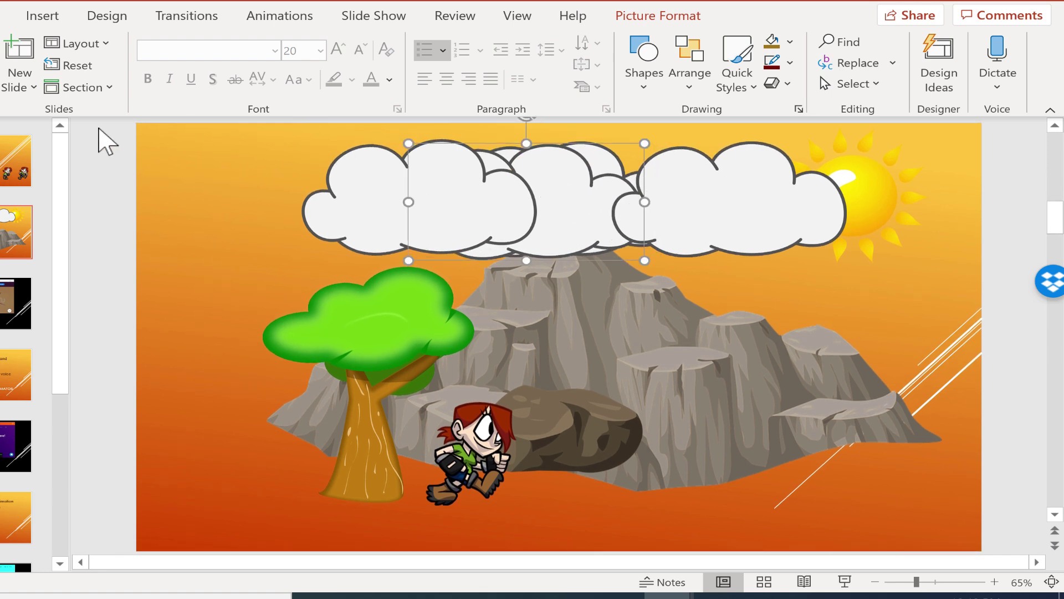
{"action": "left_click_drag", "start_coordinate": [98, 128], "coordinate": [366, 237]}
{"action": "scroll", "coordinate": [499, 185], "scroll_direction": "down", "scroll_amount": 1}
{"action": "scroll", "coordinate": [527, 174], "scroll_direction": "up", "scroll_amount": 1}
{"action": "left_click", "coordinate": [542, 180]}
{"action": "left_click_drag", "start_coordinate": [542, 180], "coordinate": [566, 191]}
{"action": "key", "text": "Delete"}
{"action": "key", "text": "ctrl+z"}
{"action": "key", "text": "ctrl+z"}
{"action": "key", "text": "ctrl+z"}
{"action": "key", "text": "ctrl+z"}
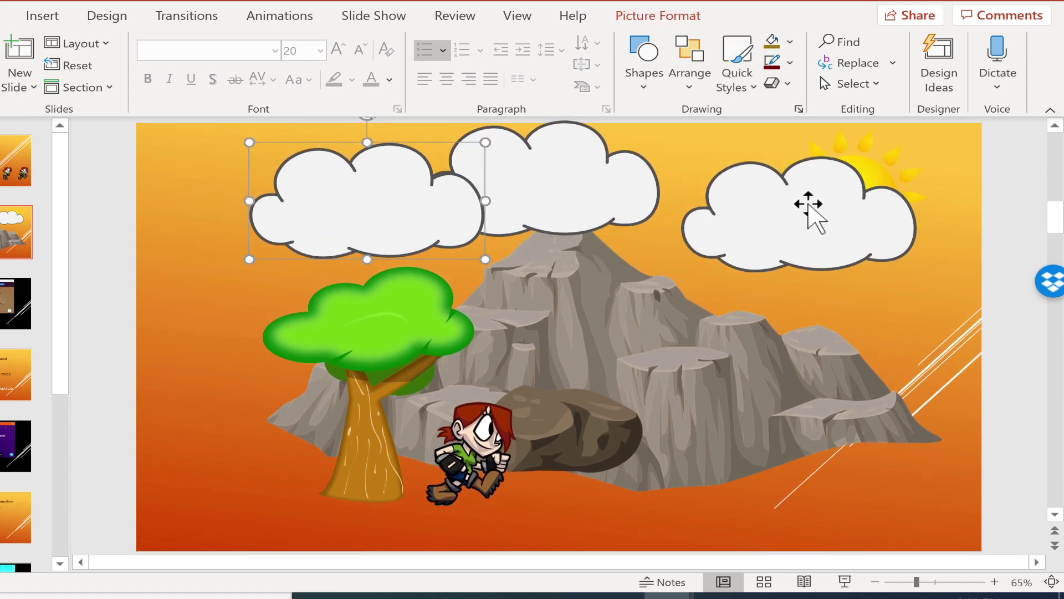
{"action": "left_click_drag", "start_coordinate": [807, 207], "coordinate": [660, 200]}
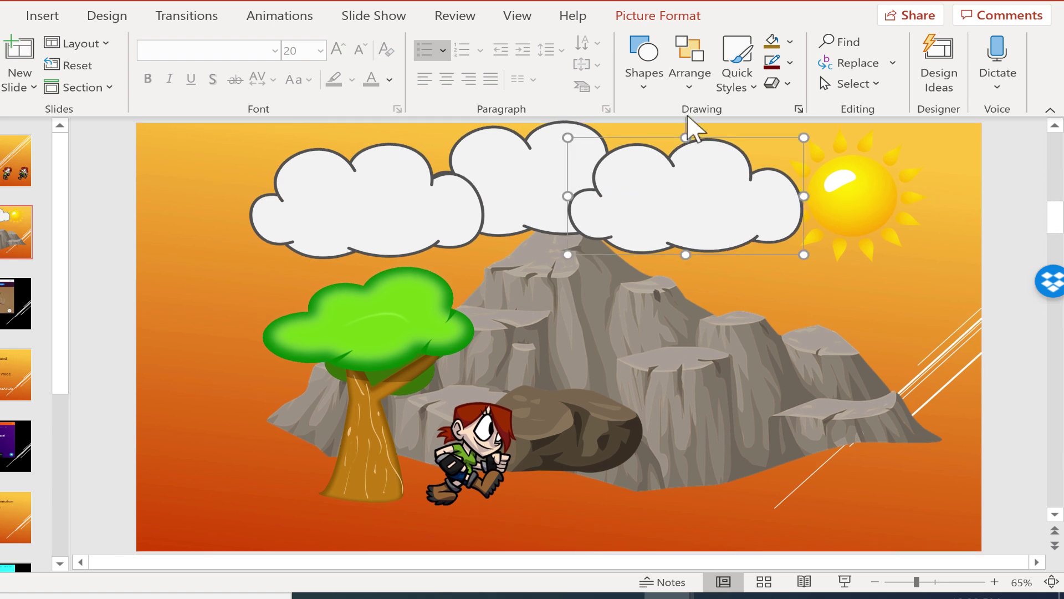
Rotate the right cloud a quarter turn, then rotate it back toward horizontal
{"action": "left_click", "coordinate": [693, 86]}
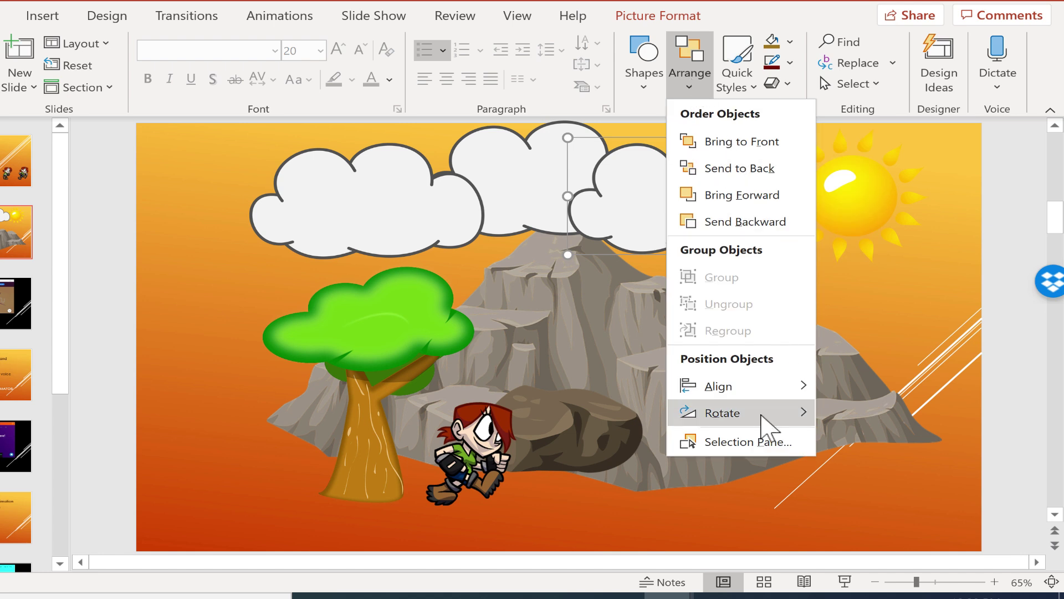
{"action": "mouse_move", "coordinate": [762, 416]}
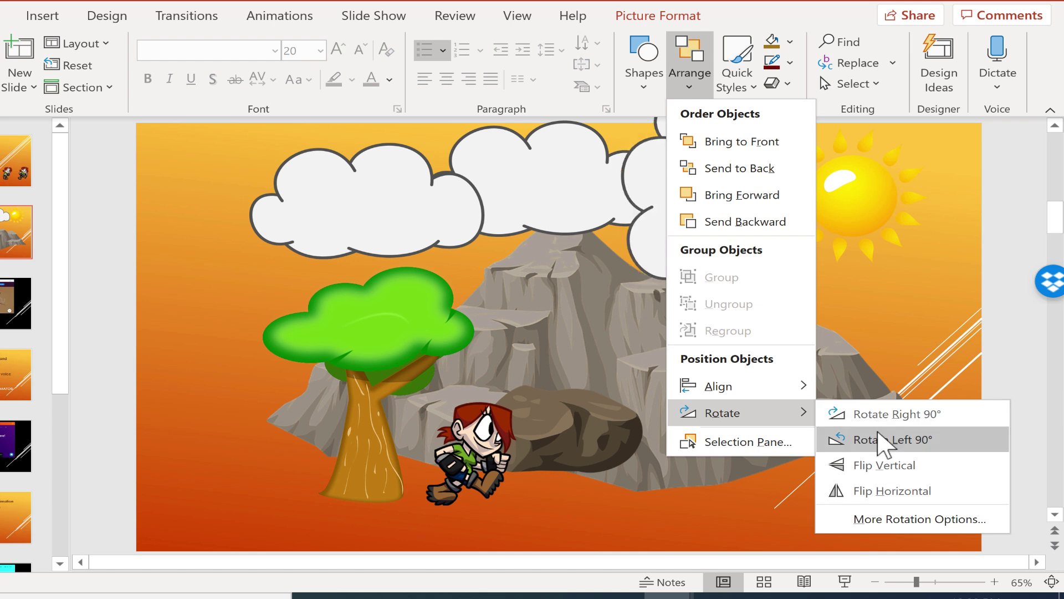
{"action": "left_click", "coordinate": [892, 410]}
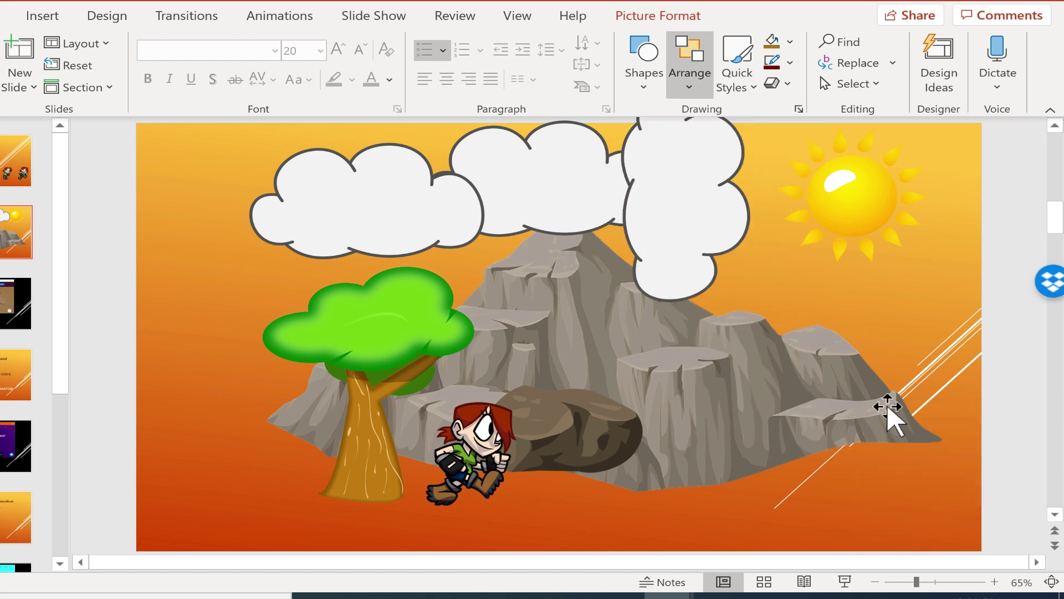
{"action": "mouse_move", "coordinate": [682, 225]}
{"action": "left_mouse_down"}
{"action": "mouse_move", "coordinate": [701, 303]}
{"action": "mouse_move", "coordinate": [675, 227]}
{"action": "left_mouse_up"}
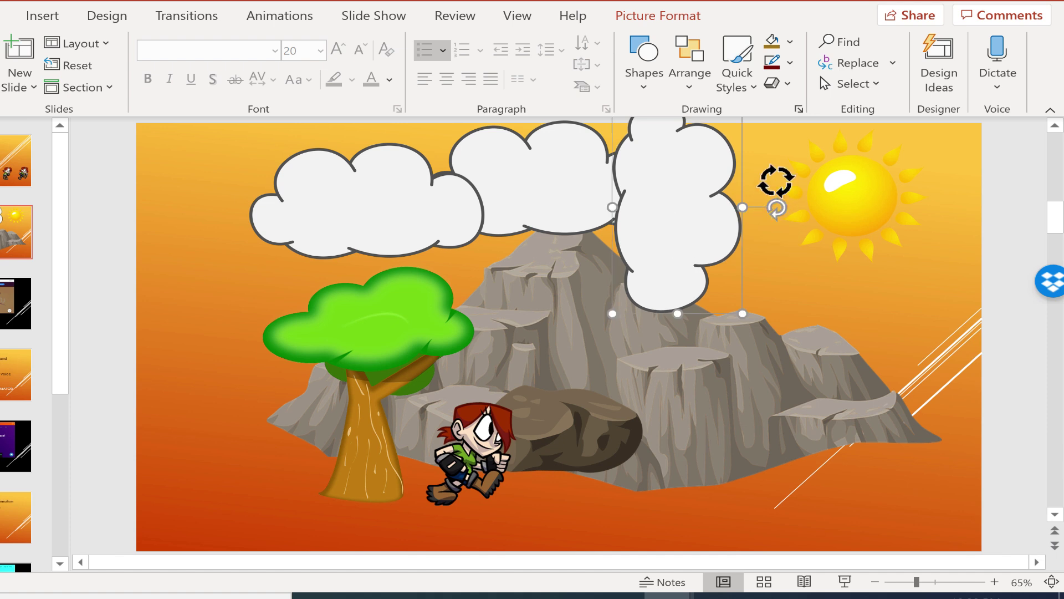
{"action": "left_click_drag", "start_coordinate": [776, 181], "coordinate": [693, 145]}
Flip the right cloud horizontally, cancelling the stray move afterwards
{"action": "left_click", "coordinate": [694, 83]}
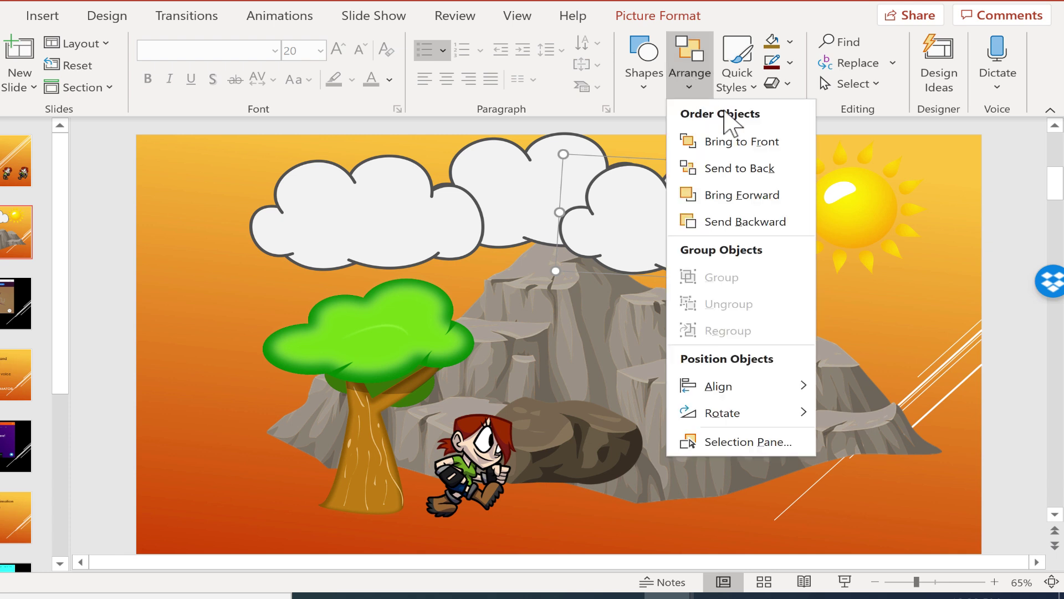
{"action": "mouse_move", "coordinate": [772, 398]}
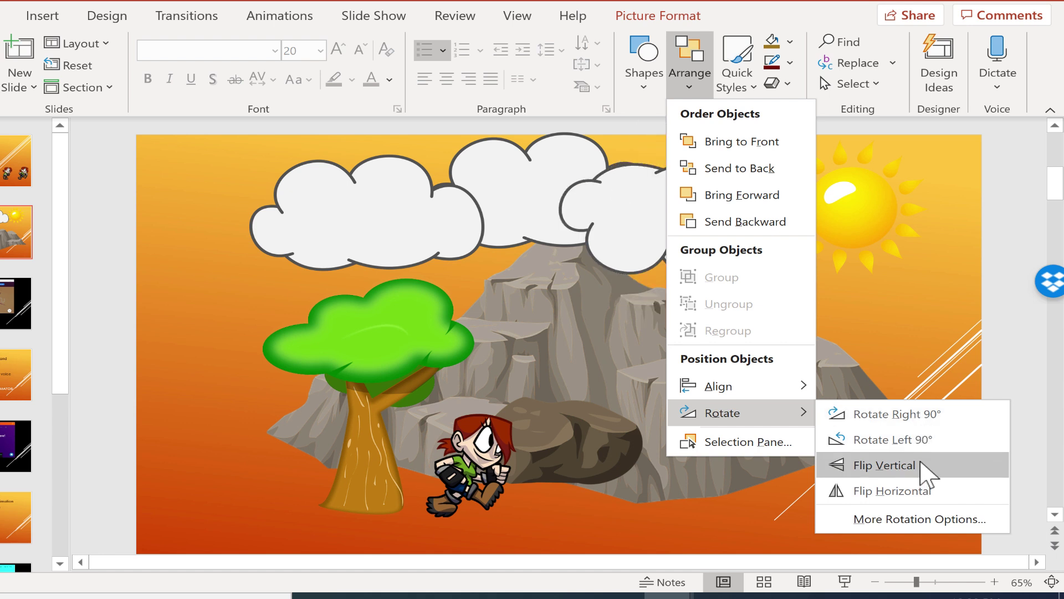
{"action": "left_click", "coordinate": [921, 491]}
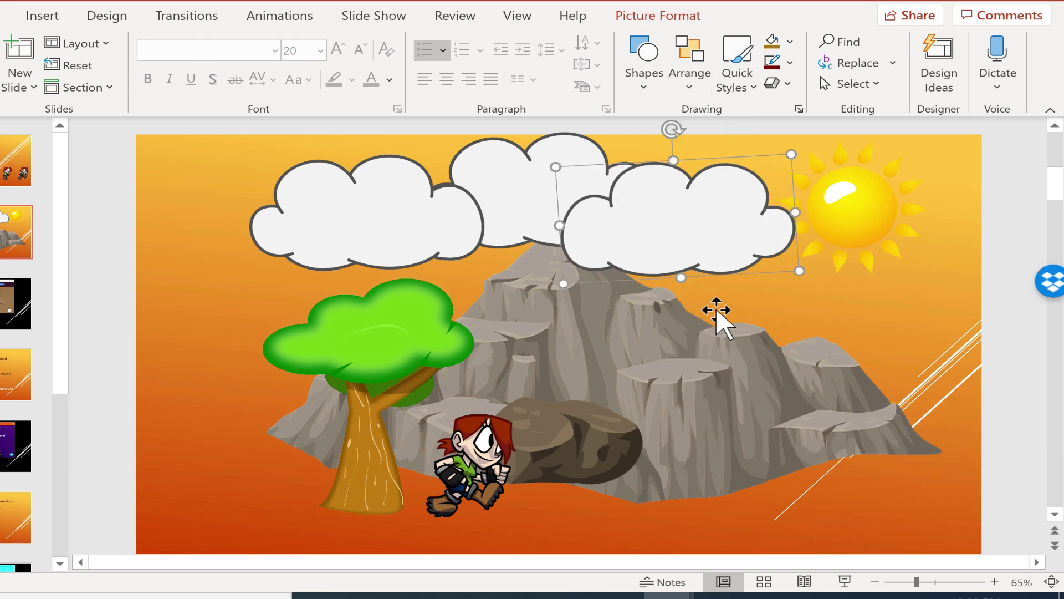
{"action": "left_click_drag", "start_coordinate": [660, 213], "coordinate": [699, 207]}
{"action": "key", "text": "Escape"}
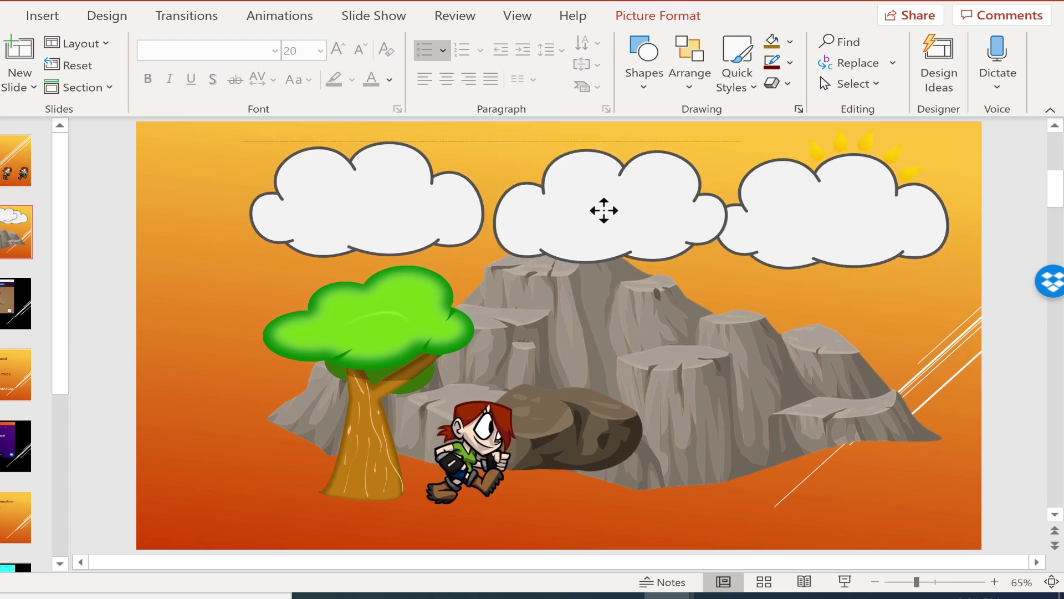
Slide the clouds into an overlapping row and flip the right cloud vertically
{"action": "left_click_drag", "start_coordinate": [603, 209], "coordinate": [571, 190]}
{"action": "left_click_drag", "start_coordinate": [751, 202], "coordinate": [698, 202]}
{"action": "left_click", "coordinate": [689, 61]}
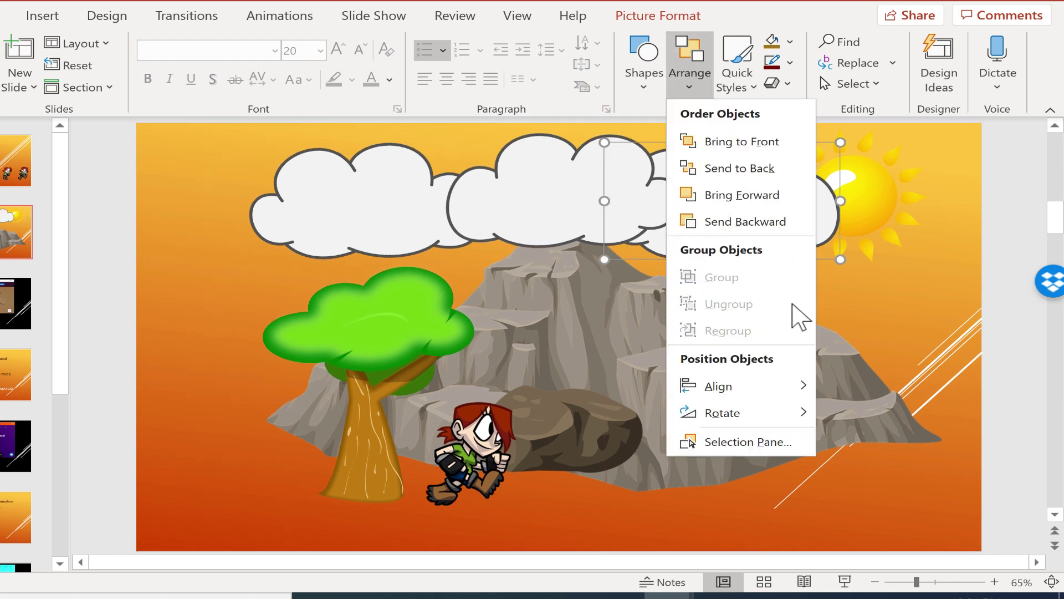
{"action": "mouse_move", "coordinate": [797, 424]}
{"action": "left_click", "coordinate": [826, 463]}
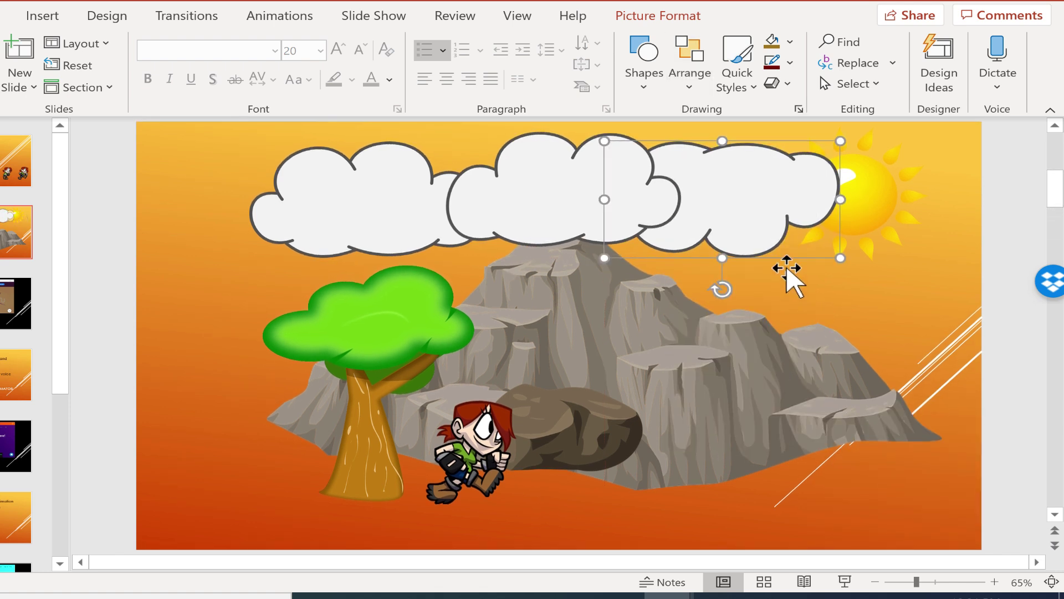
{"action": "left_click_drag", "start_coordinate": [665, 183], "coordinate": [673, 208]}
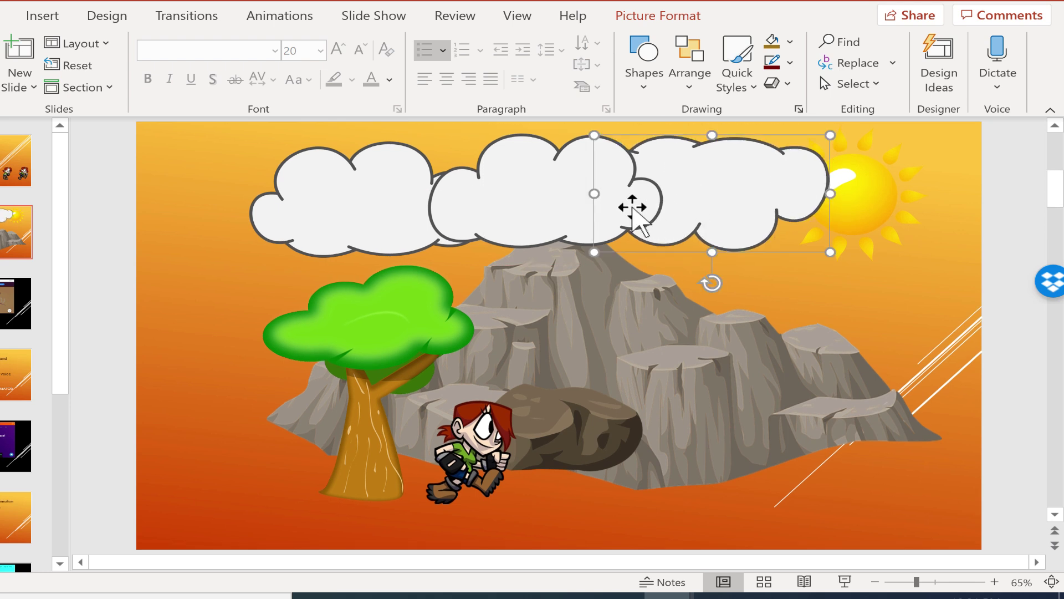
Select the left, middle and right clouds and group them
{"action": "left_click", "coordinate": [401, 194]}
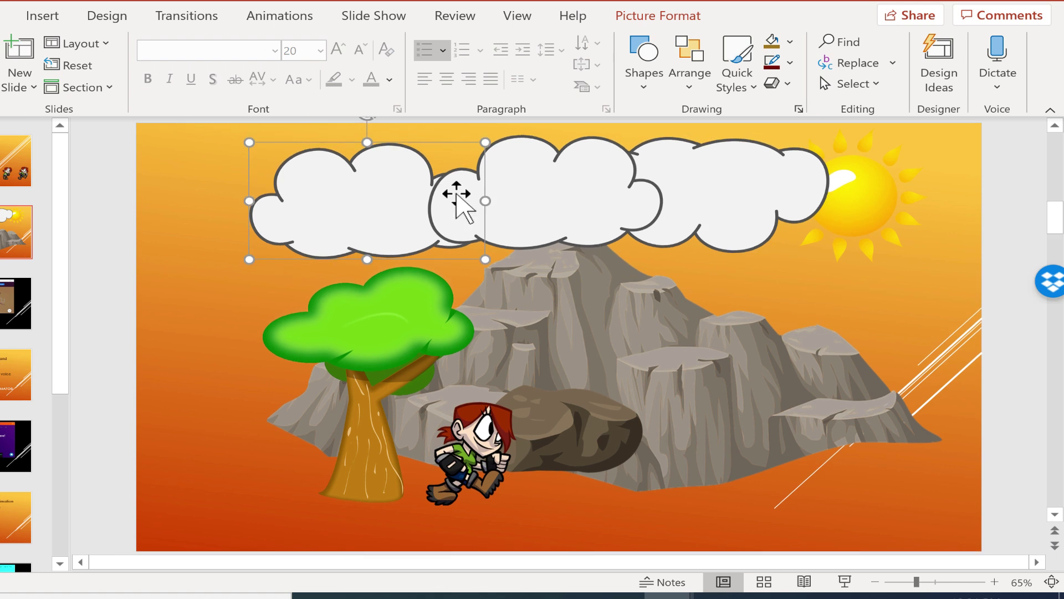
{"action": "left_click", "coordinate": [616, 194], "text": "shift"}
{"action": "left_click", "coordinate": [738, 190], "text": "shift"}
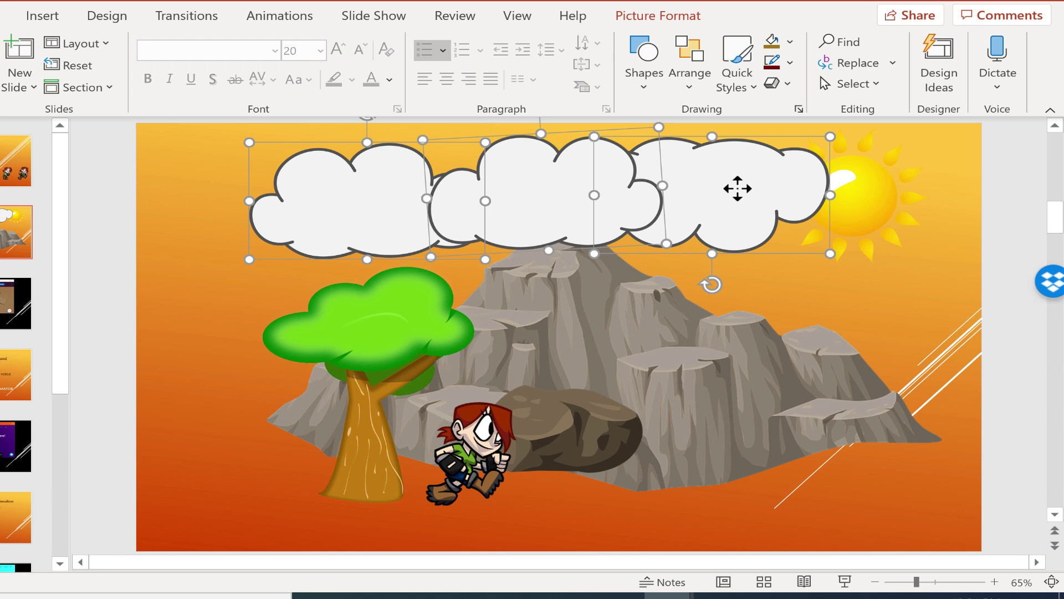
{"action": "left_click", "coordinate": [691, 78]}
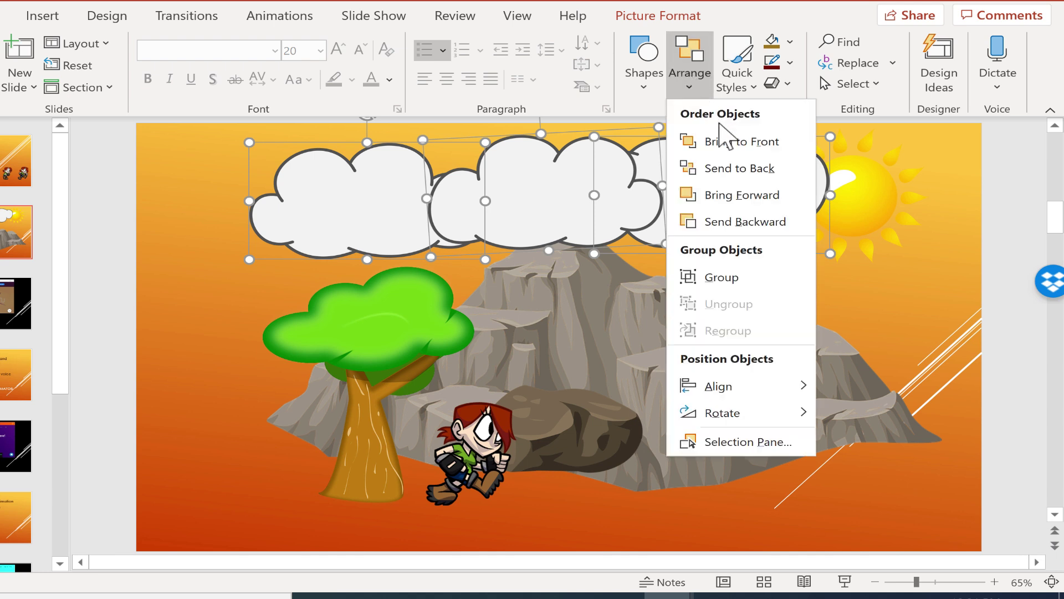
{"action": "left_click", "coordinate": [771, 282]}
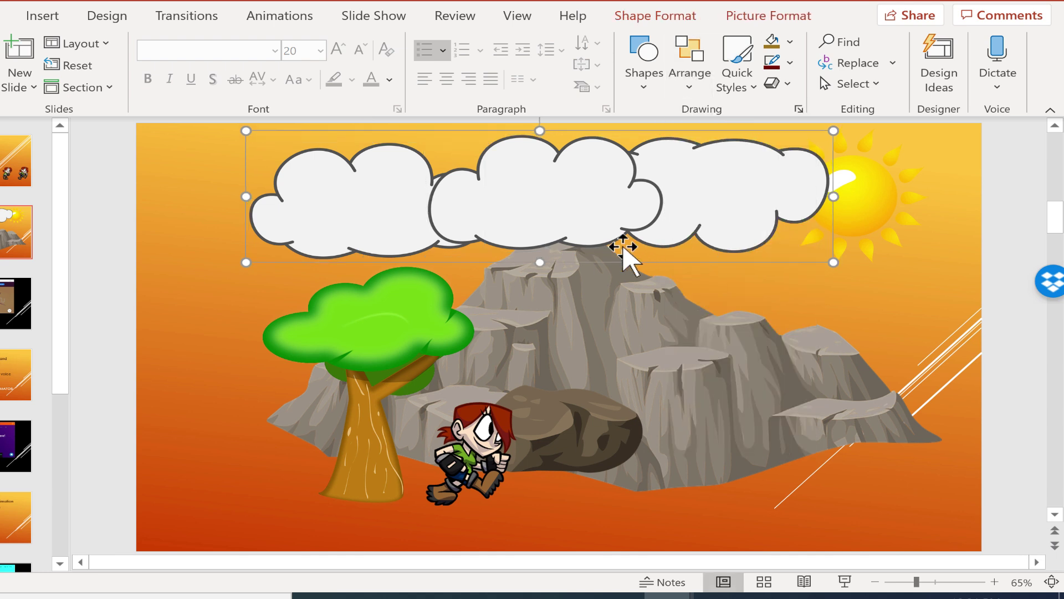
Drag the cloud group to the top left of the slide, just left of the sun
{"action": "left_click_drag", "start_coordinate": [566, 223], "coordinate": [535, 249]}
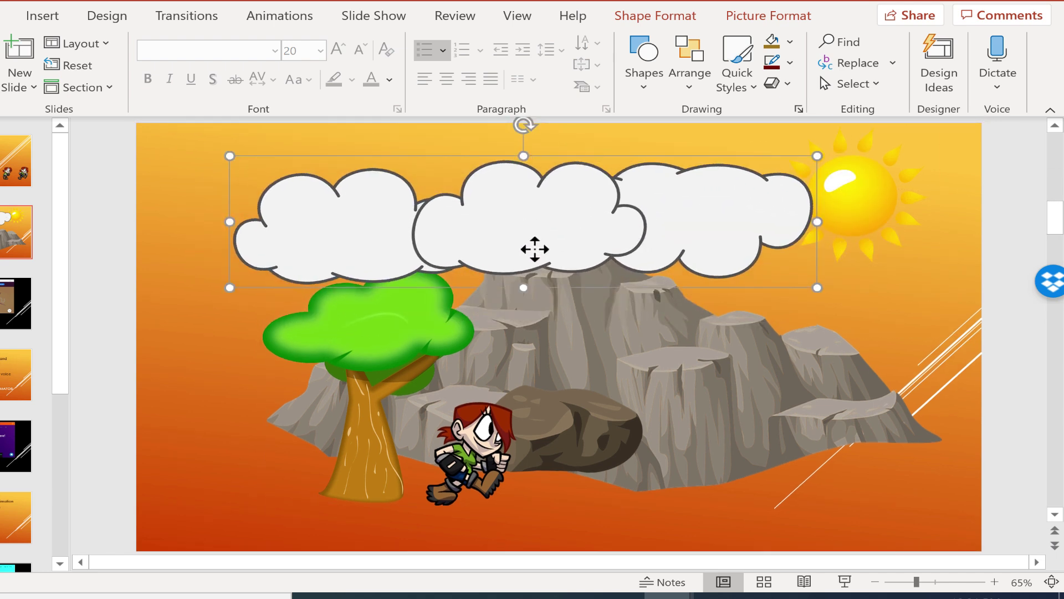
{"action": "left_click_drag", "start_coordinate": [594, 268], "coordinate": [469, 190]}
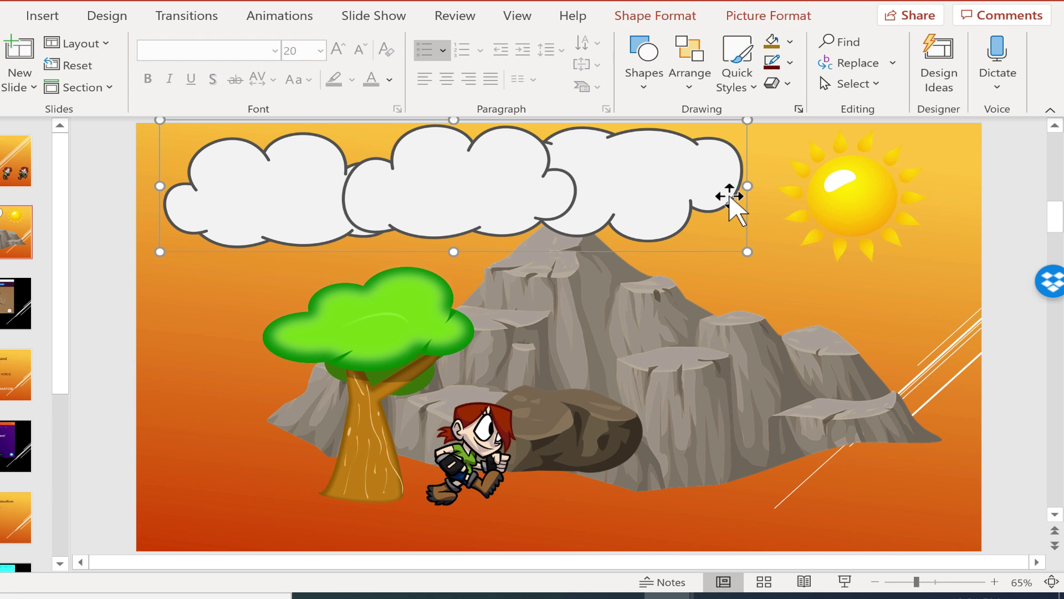
{"action": "left_click_drag", "start_coordinate": [658, 178], "coordinate": [665, 190]}
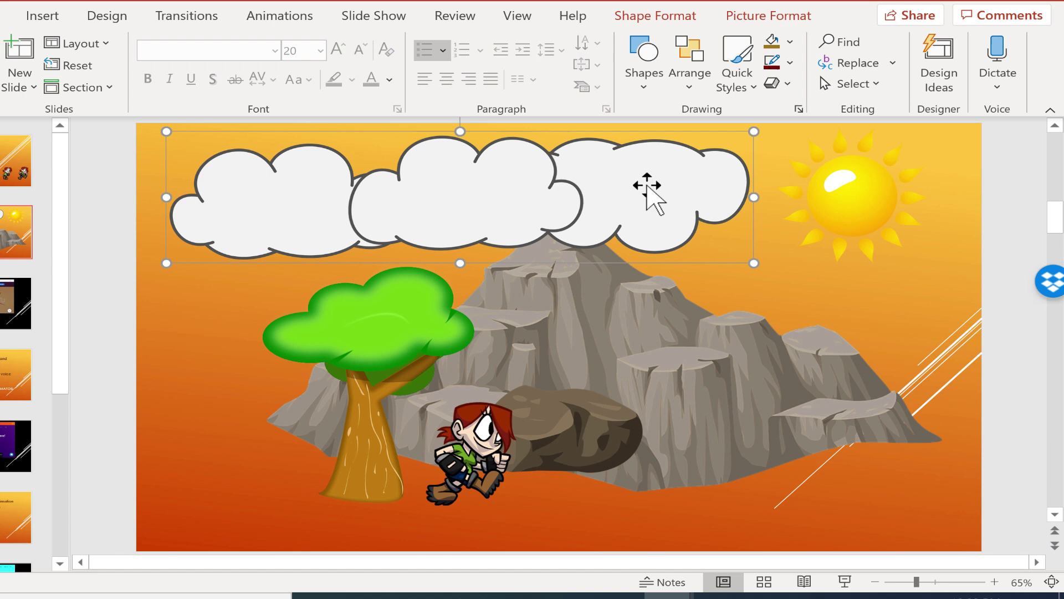
Ungroup the clouds, raise the right one, lower the middle one, and lift the left one
{"action": "left_click", "coordinate": [706, 80]}
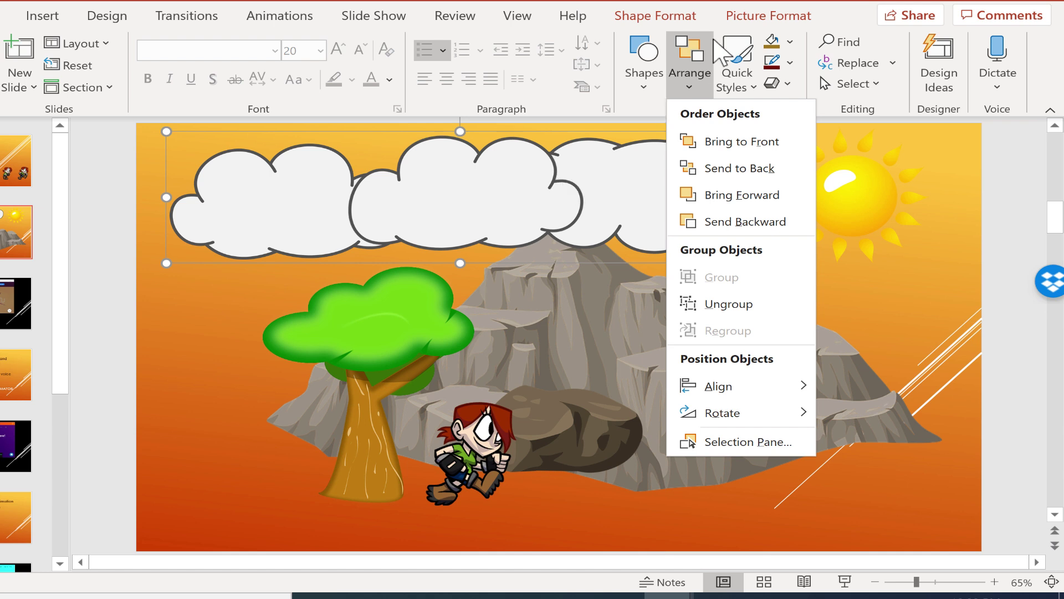
{"action": "left_click", "coordinate": [743, 304]}
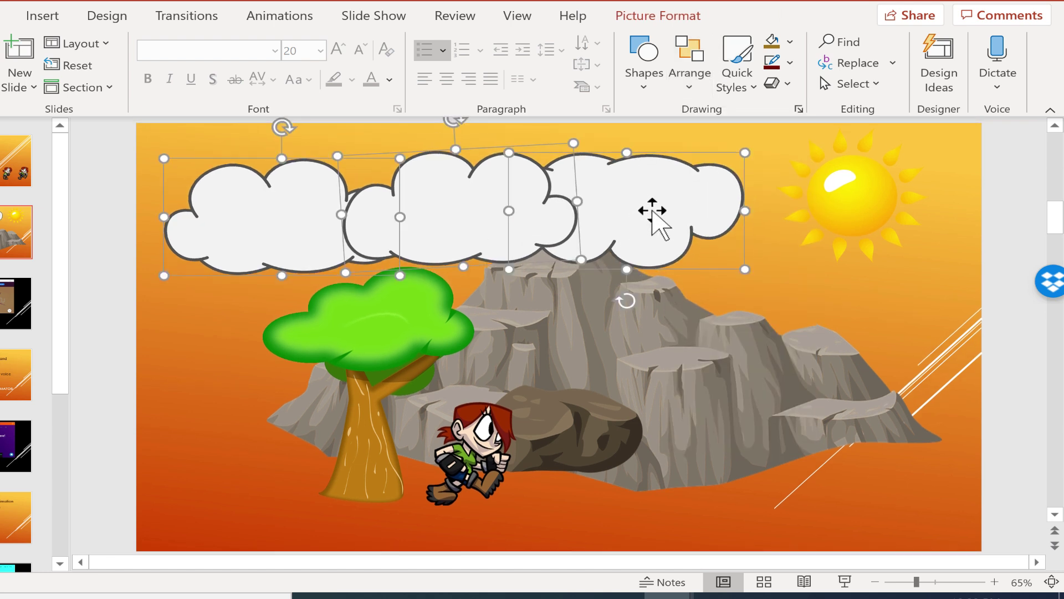
{"action": "left_click", "coordinate": [834, 283]}
{"action": "left_click_drag", "start_coordinate": [670, 179], "coordinate": [673, 161]}
{"action": "left_click_drag", "start_coordinate": [435, 233], "coordinate": [437, 258]}
{"action": "left_click_drag", "start_coordinate": [242, 218], "coordinate": [265, 188]}
Regroup the three staggered clouds and reposition the group across the top
{"action": "left_click", "coordinate": [478, 213], "text": "shift"}
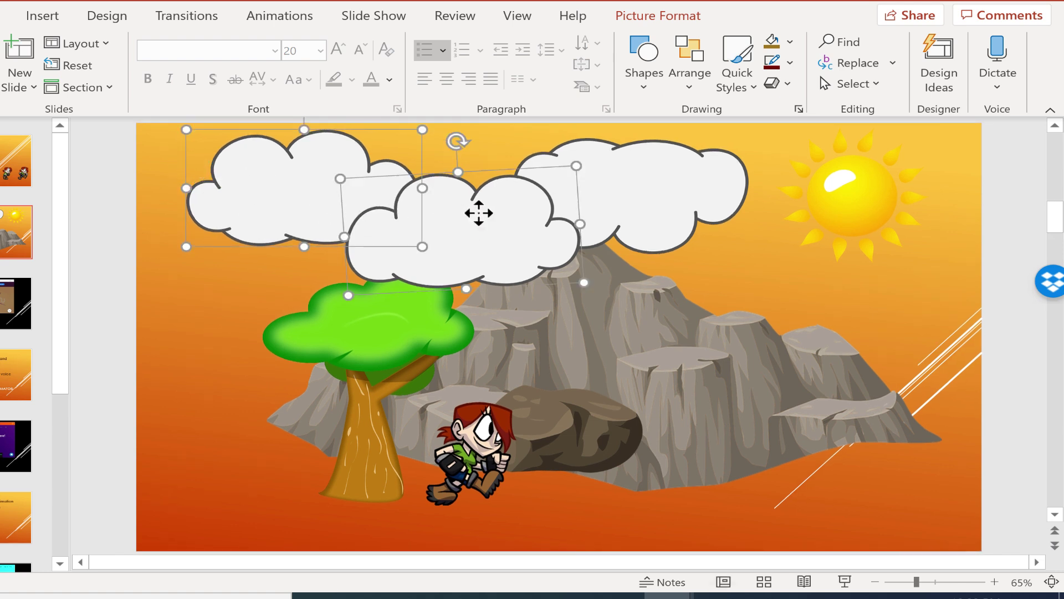
{"action": "left_click", "coordinate": [613, 175], "text": "shift"}
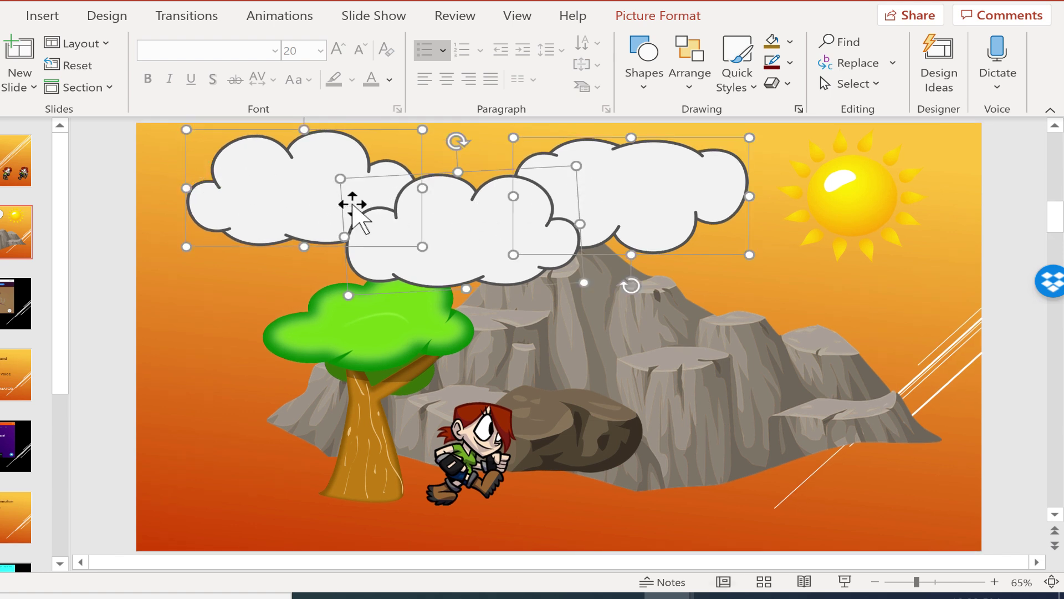
{"action": "left_click", "coordinate": [693, 78]}
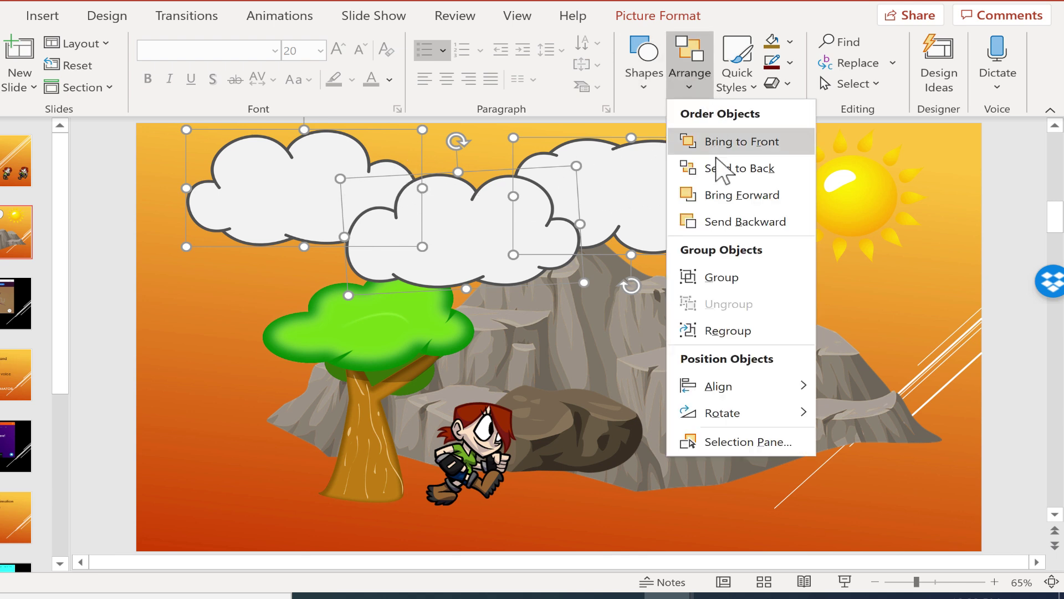
{"action": "left_click", "coordinate": [721, 275]}
{"action": "left_click_drag", "start_coordinate": [482, 233], "coordinate": [539, 239]}
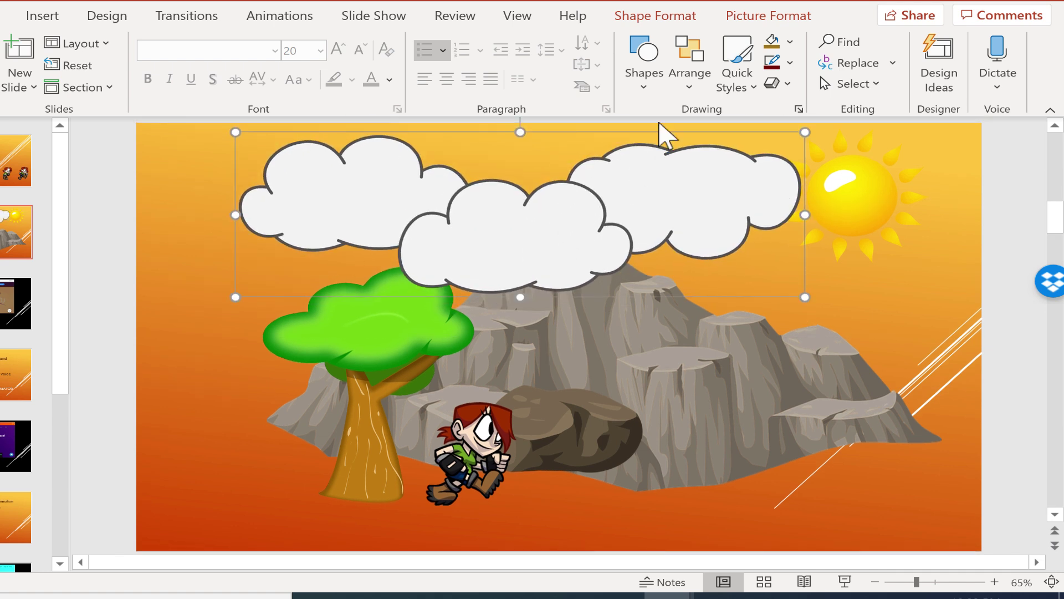
Send the cloud group to the back behind the mountain and nudge it slightly upward
{"action": "left_click", "coordinate": [690, 80]}
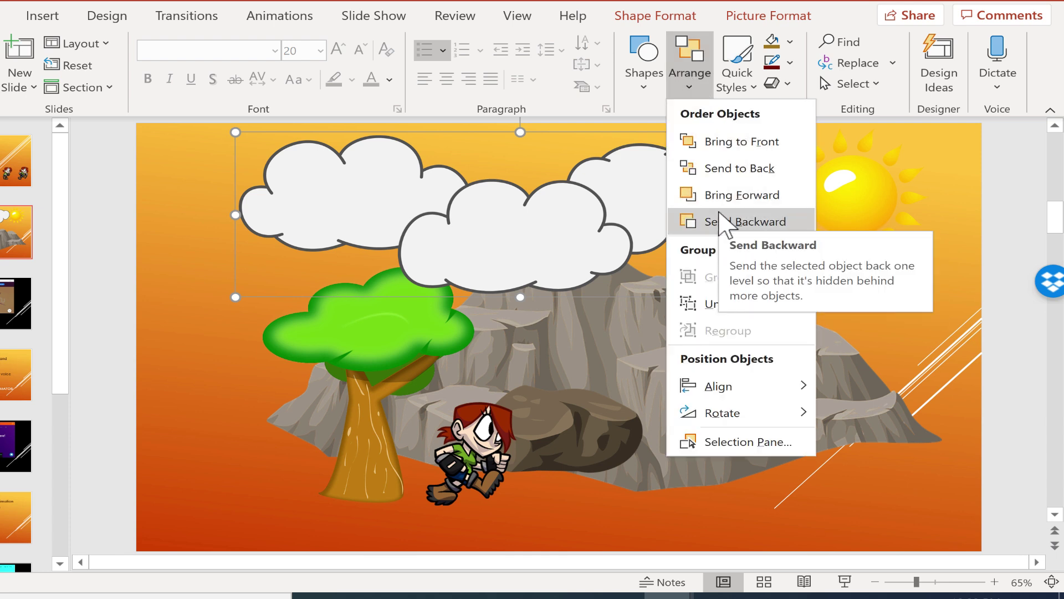
{"action": "left_click", "coordinate": [736, 168]}
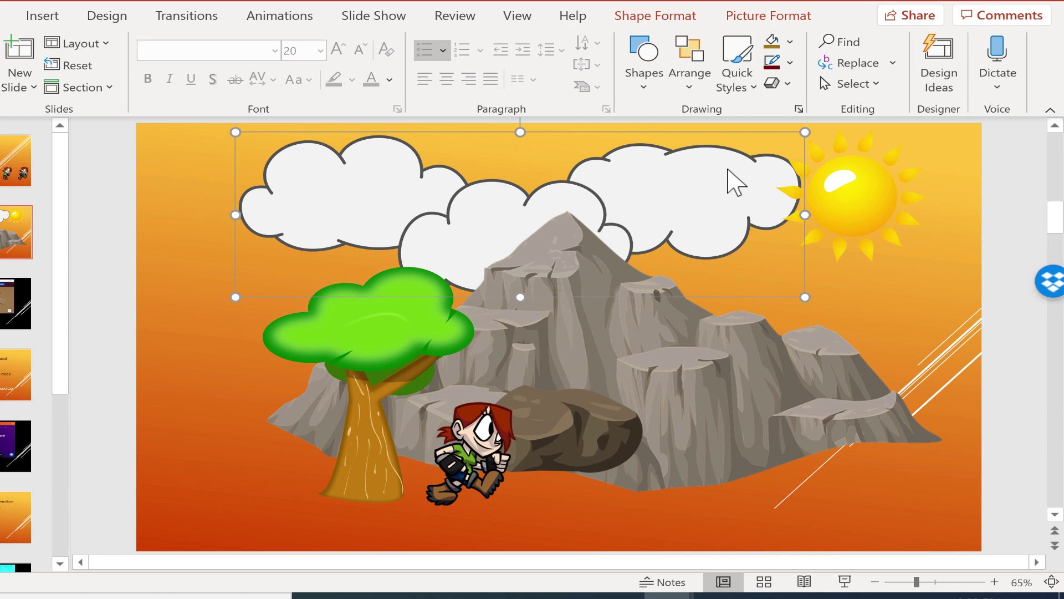
{"action": "left_click_drag", "start_coordinate": [446, 196], "coordinate": [465, 184]}
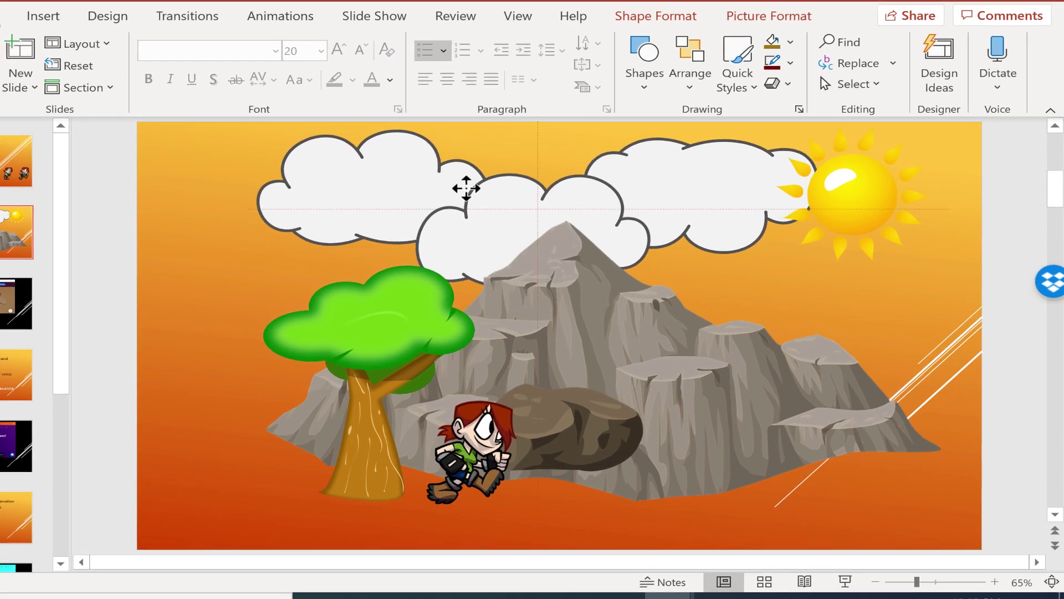
{"action": "left_click", "coordinate": [854, 192]}
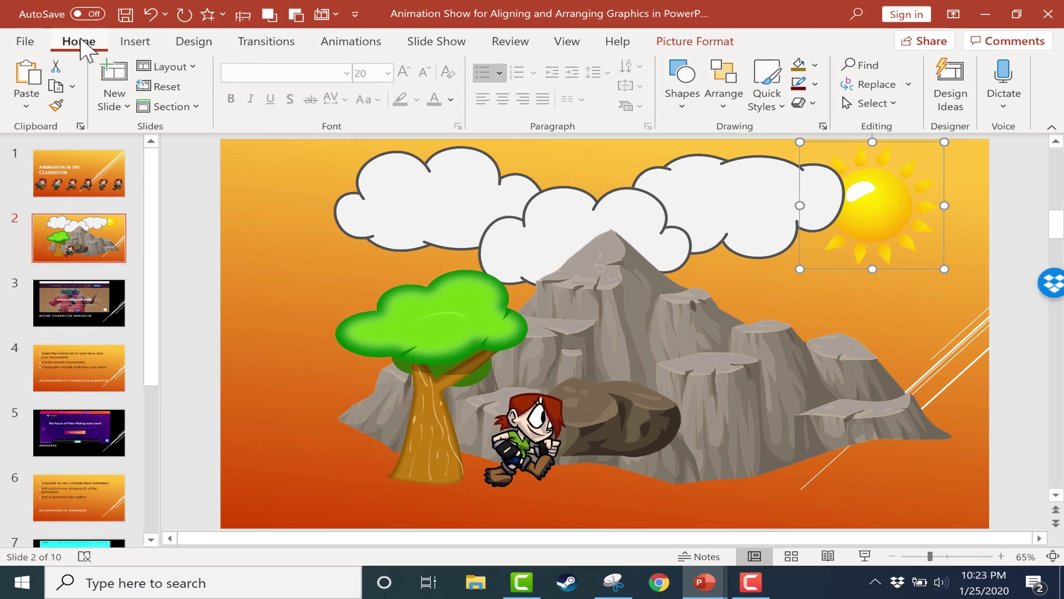
Lower the rock, shift the tree left, tuck the climber against the trunk, and move the rock left
{"action": "left_click", "coordinate": [724, 107]}
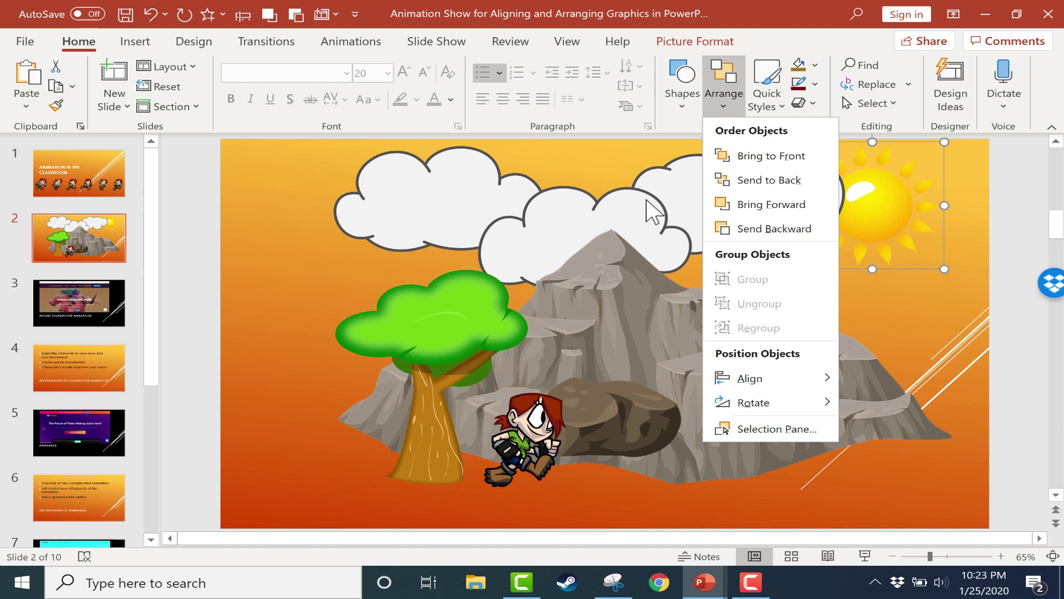
{"action": "left_click", "coordinate": [603, 154]}
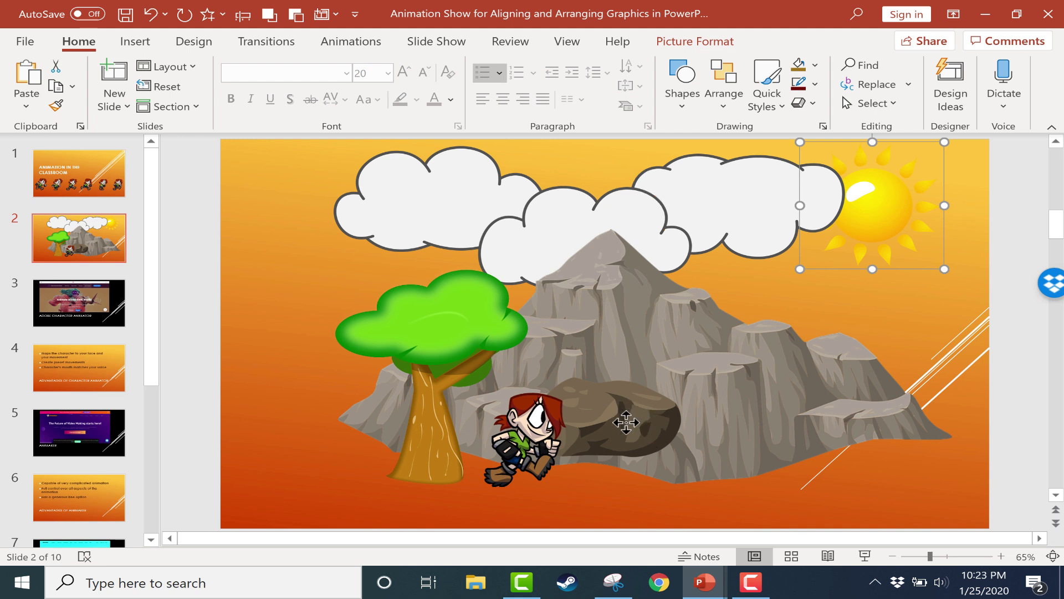
{"action": "left_click_drag", "start_coordinate": [622, 423], "coordinate": [624, 439]}
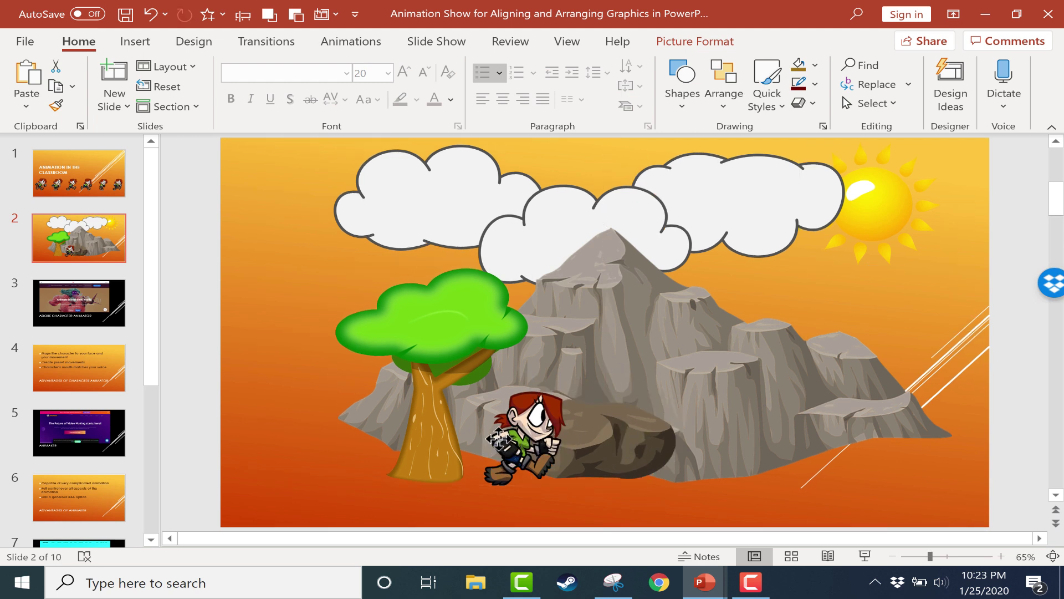
{"action": "mouse_move", "coordinate": [524, 447]}
{"action": "left_mouse_down"}
{"action": "mouse_move", "coordinate": [502, 448]}
{"action": "mouse_move", "coordinate": [519, 448]}
{"action": "left_mouse_up"}
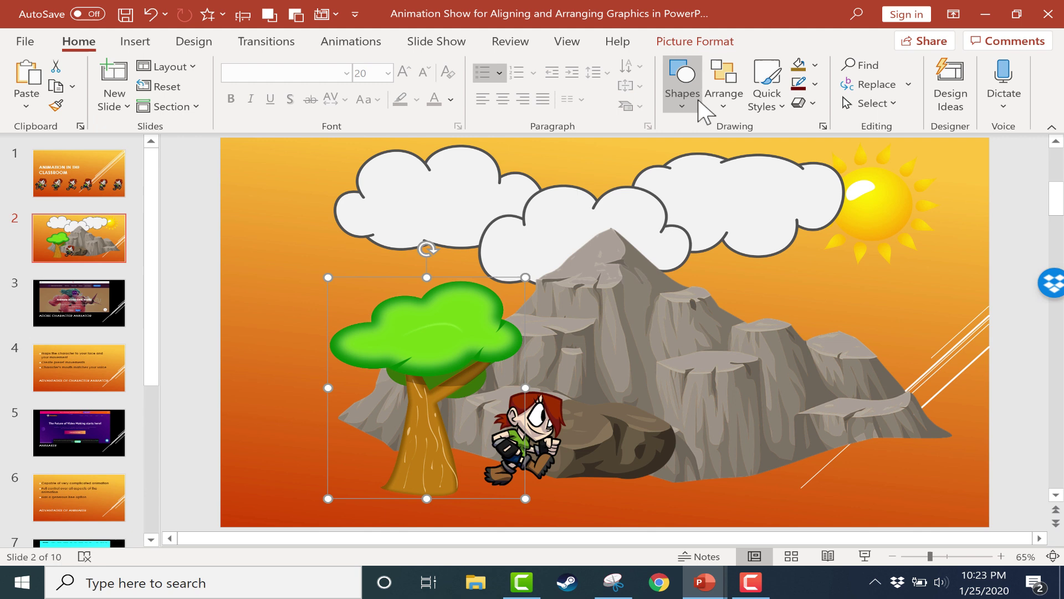
{"action": "left_click_drag", "start_coordinate": [542, 410], "coordinate": [480, 412]}
{"action": "mouse_move", "coordinate": [570, 440]}
{"action": "left_mouse_down"}
{"action": "mouse_move", "coordinate": [552, 443]}
{"action": "mouse_move", "coordinate": [561, 439]}
{"action": "left_mouse_up"}
{"action": "left_click", "coordinate": [1017, 244]}
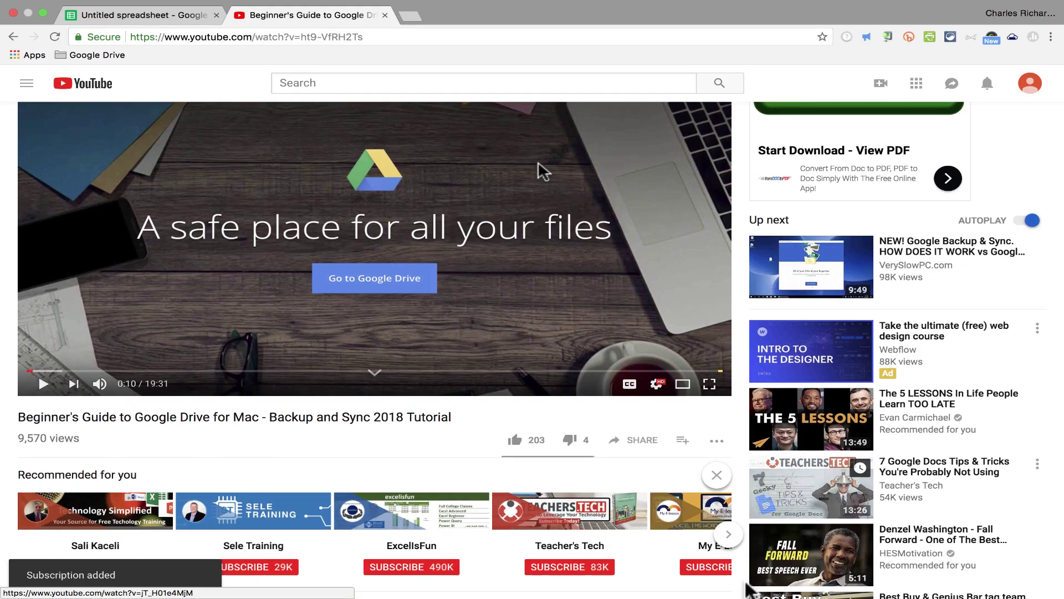
Scroll down the Technology for Teachers and Students channel's video page
{"action": "scroll", "coordinate": [731, 488], "scroll_direction": "down", "scroll_amount": 3}
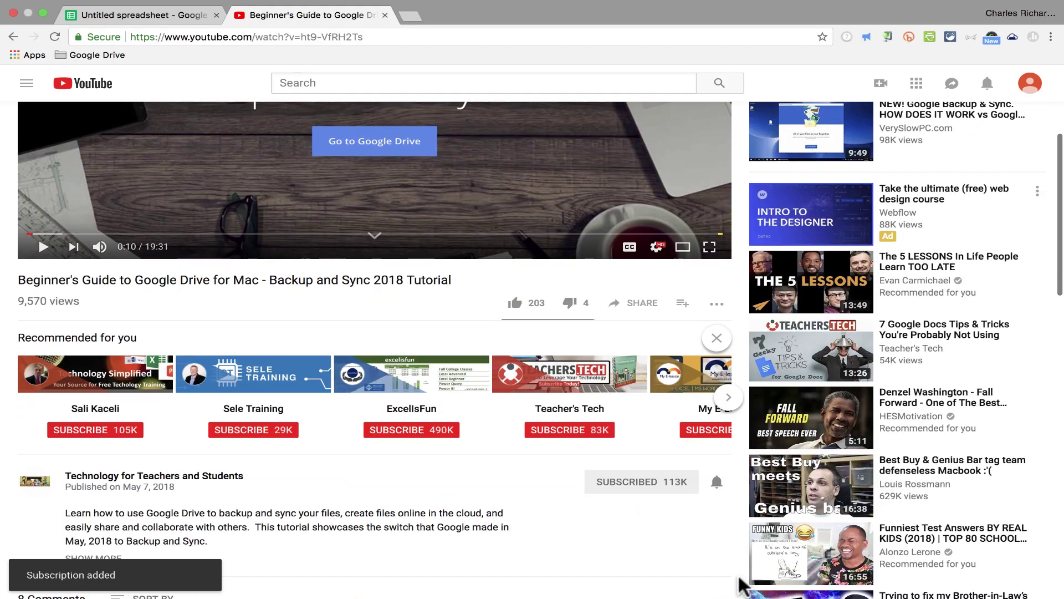